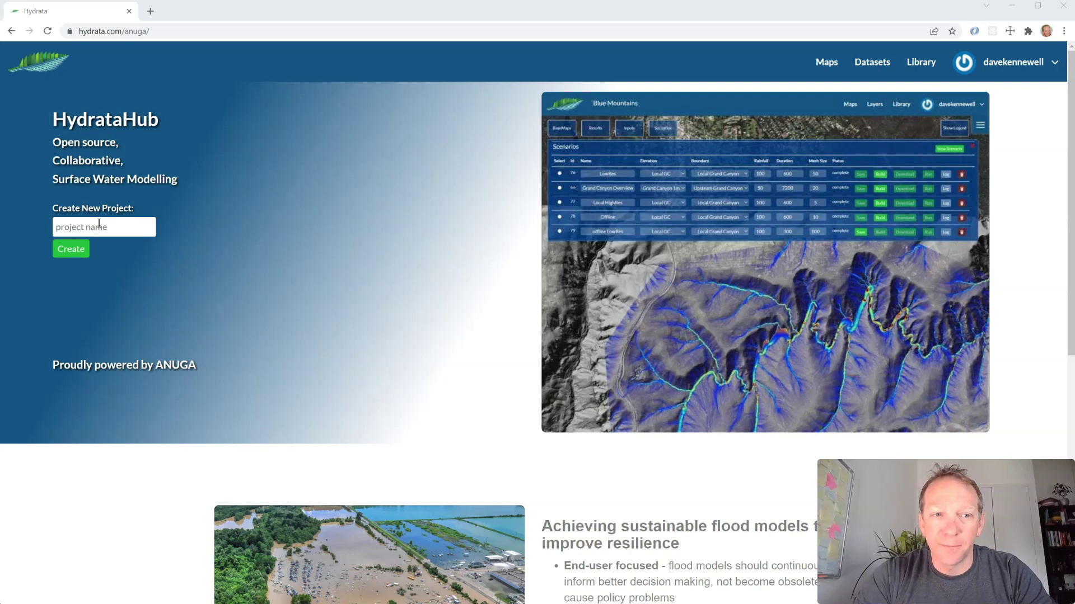
# Step: Create a new Hydrata project named 'Blue Mountains' from the HydrataHub page
pyautogui.write('Blue Mountains')
pyautogui.click(77, 251)
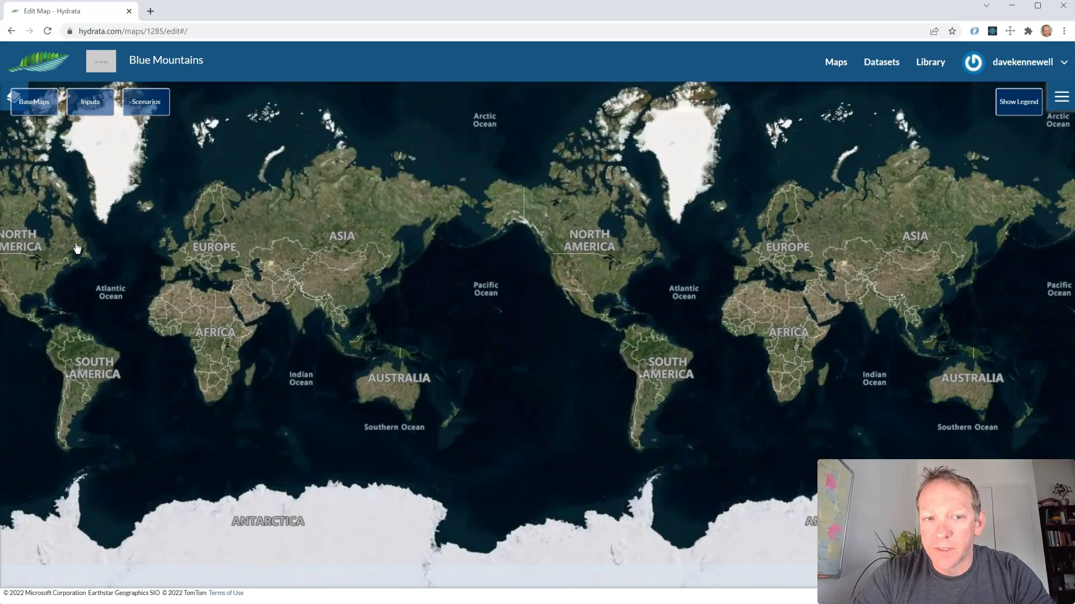
# Step: Upload gc_local_1m.tif as an elevation input titled 'Local DEM'
pyautogui.click(91, 103)
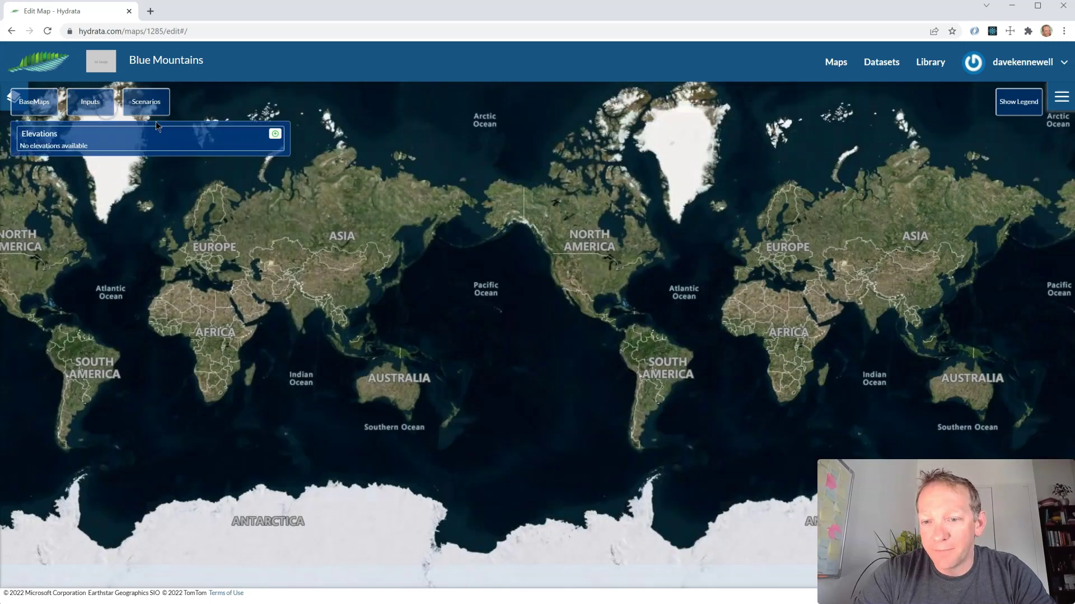
pyautogui.click(275, 134)
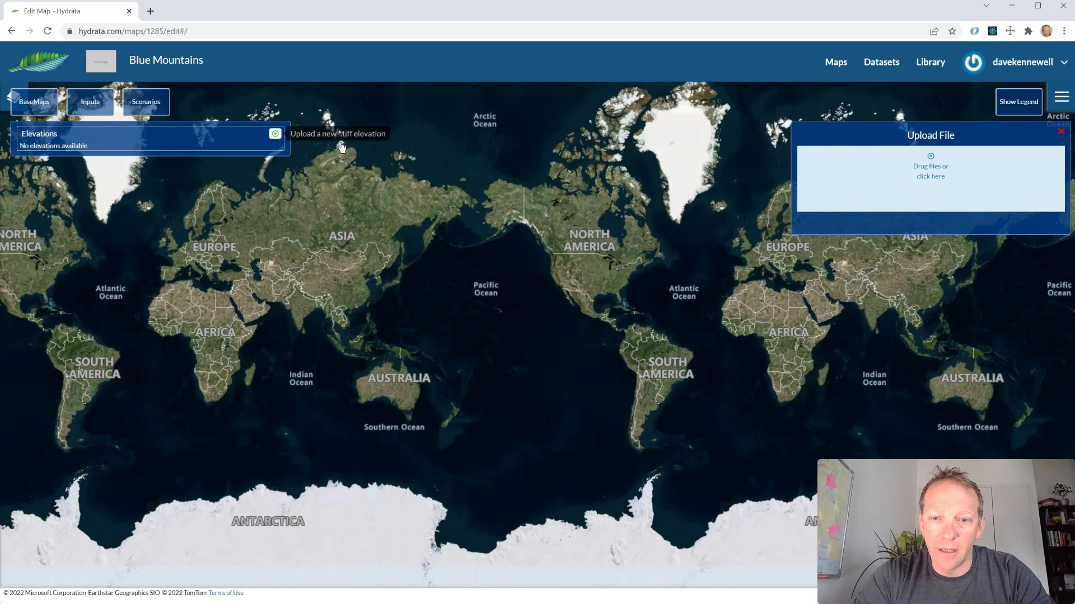
pyautogui.click(933, 202)
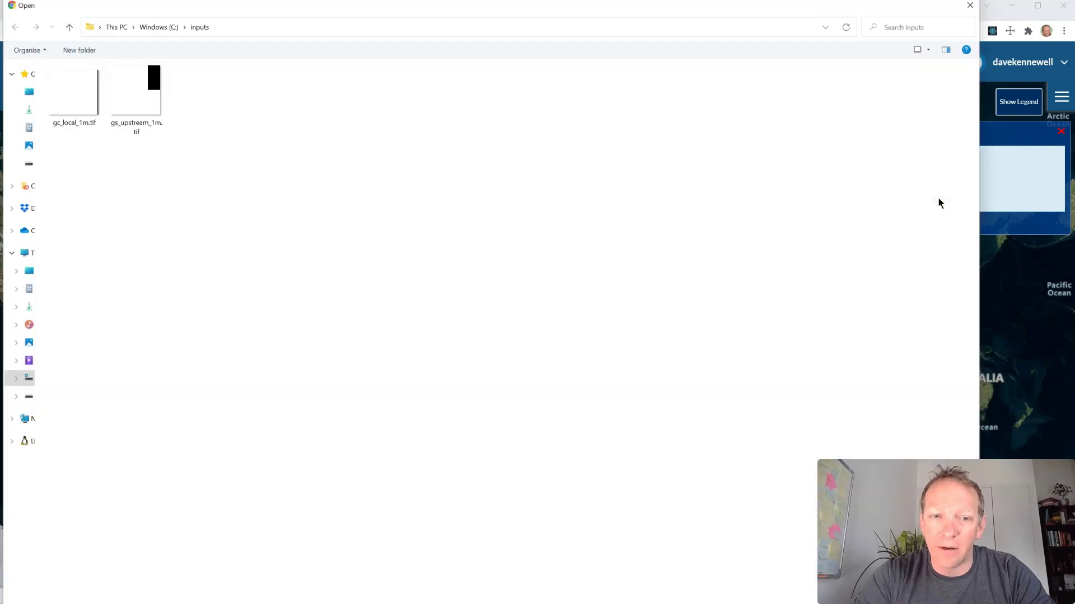
pyautogui.doubleClick(72, 103)
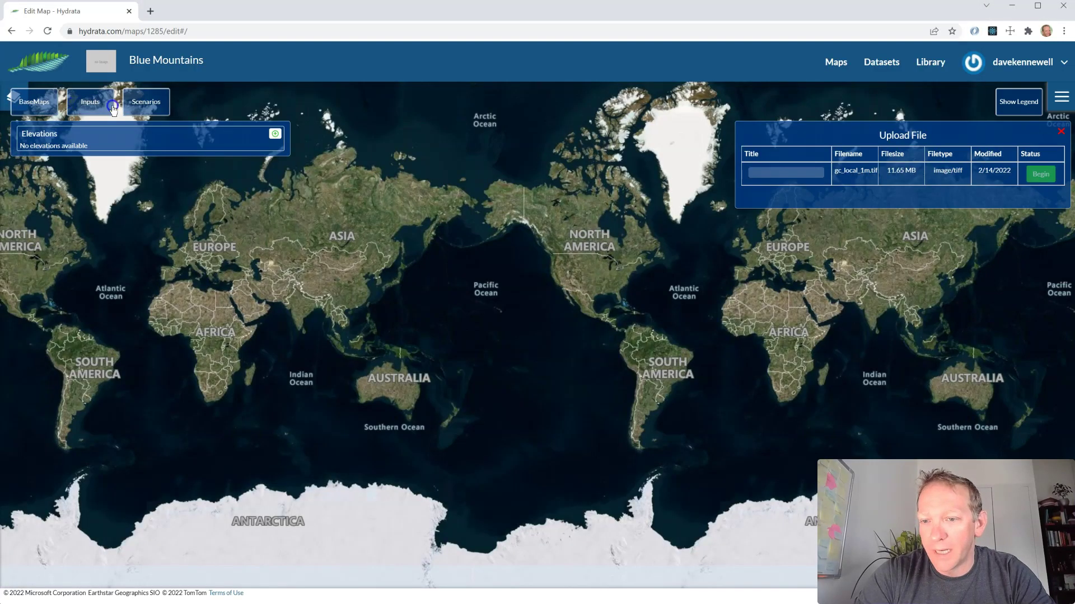
pyautogui.click(794, 174)
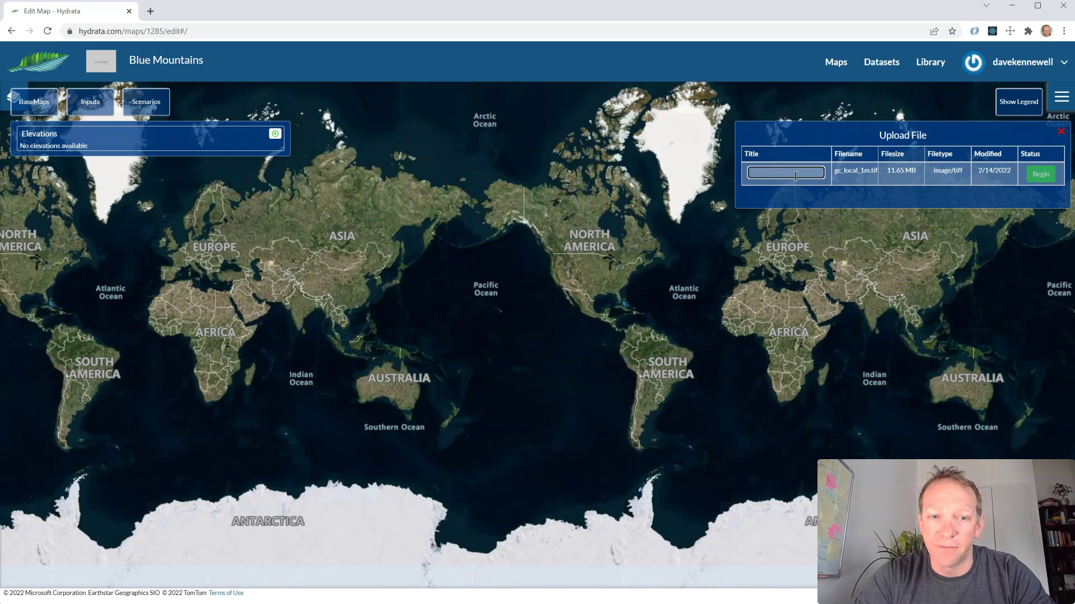
pyautogui.write('Local DEM')
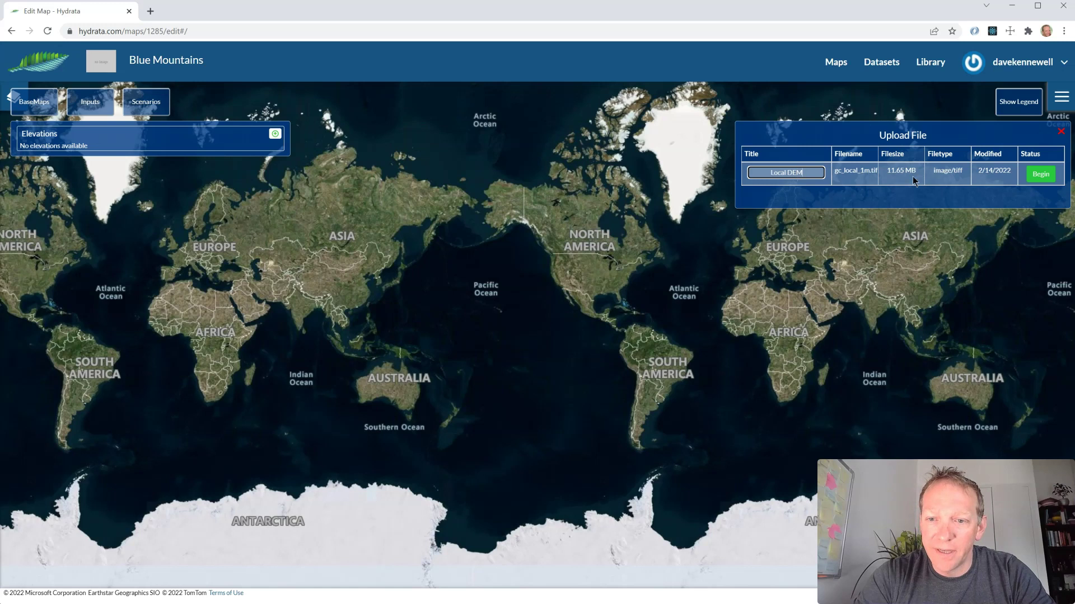
pyautogui.click(1039, 174)
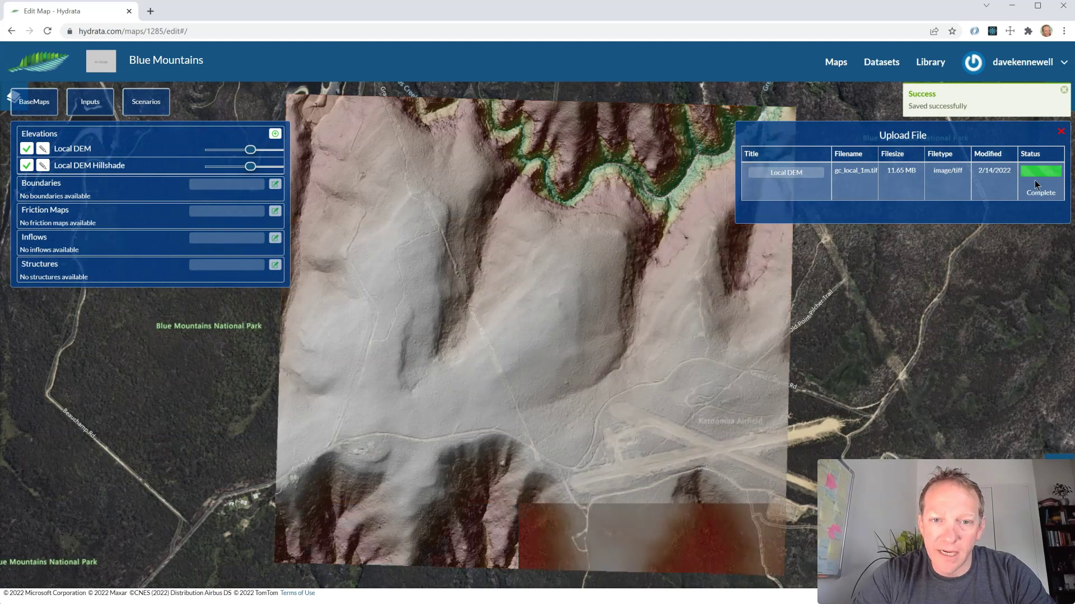
# Step: Adjust the Local DEM and hillshade opacity sliders so the grey hillshade dominates the coloured DEM
pyautogui.click(1061, 132)
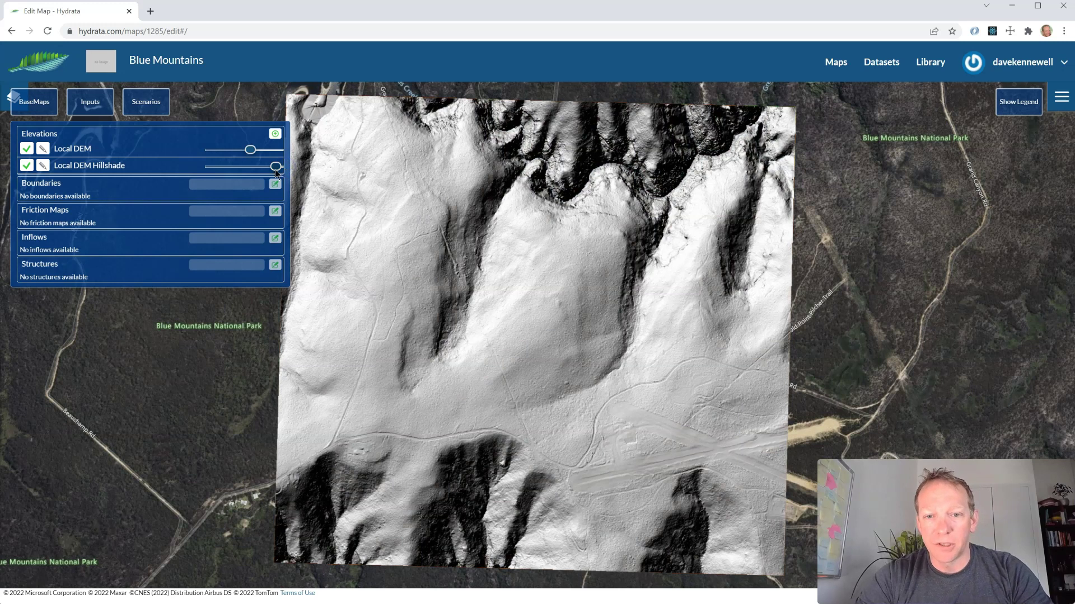
pyautogui.moveTo(284, 169); pyautogui.dragTo(196, 170)
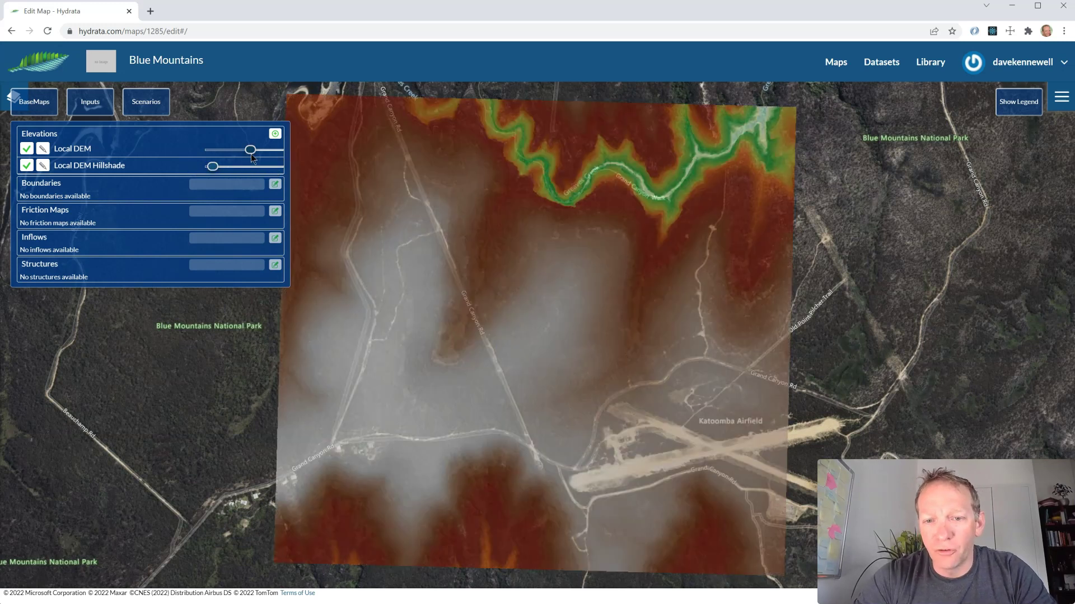
pyautogui.moveTo(251, 150); pyautogui.dragTo(260, 170)
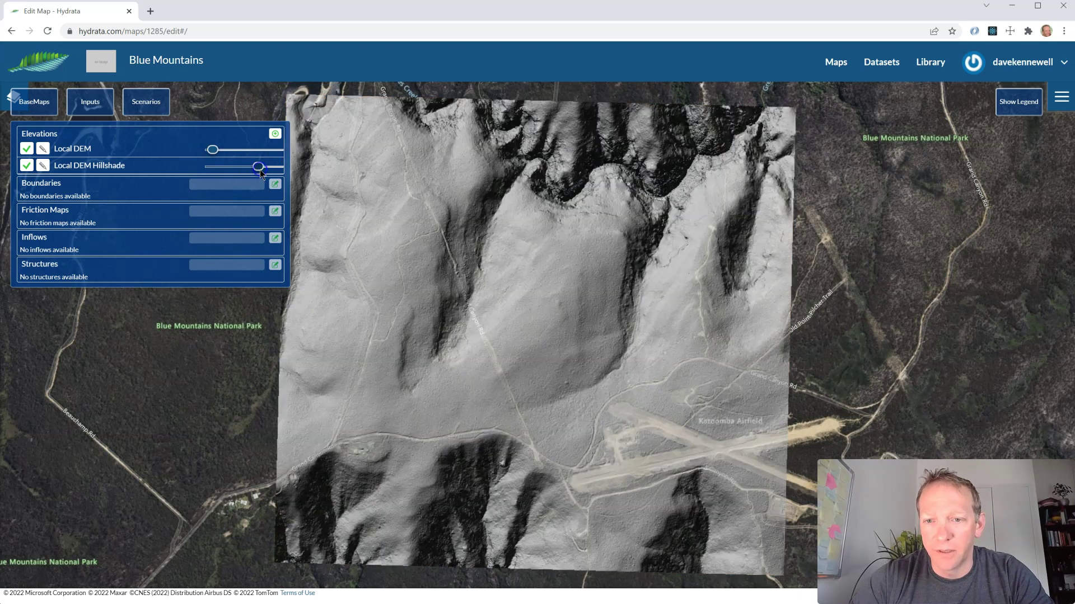
# Step: Add a boundary layer named 'SubCatchment A' under Boundaries
pyautogui.click(233, 186)
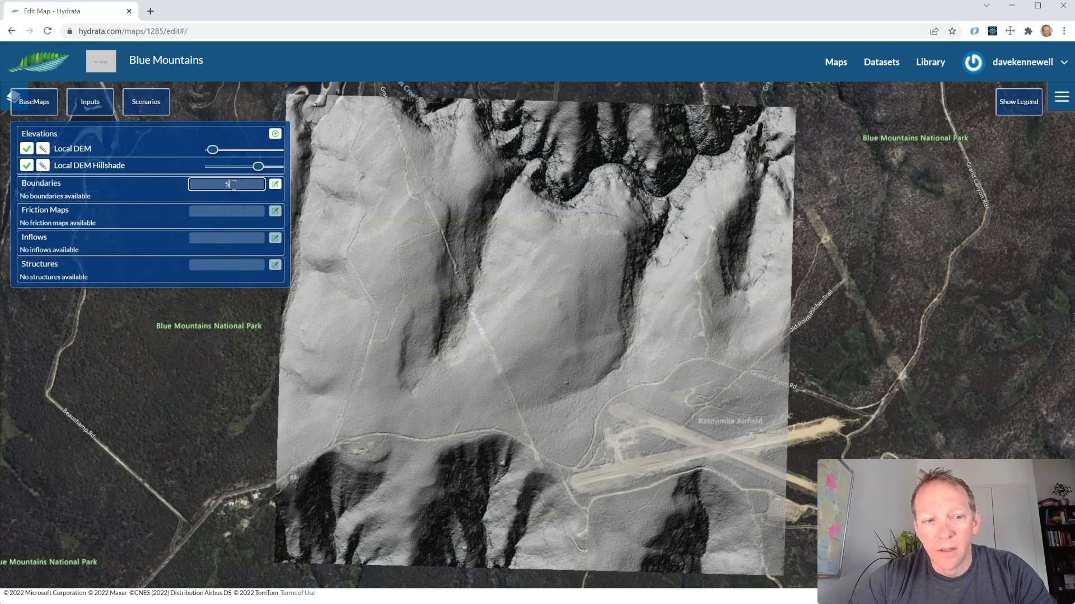
pyautogui.write('SubCat')
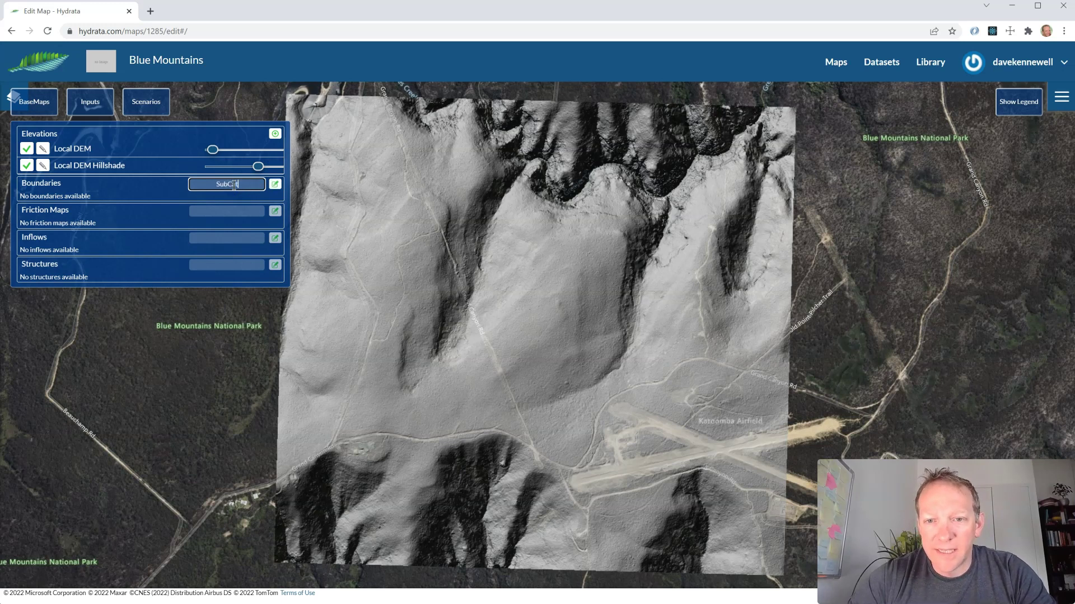
pyautogui.write('chment A')
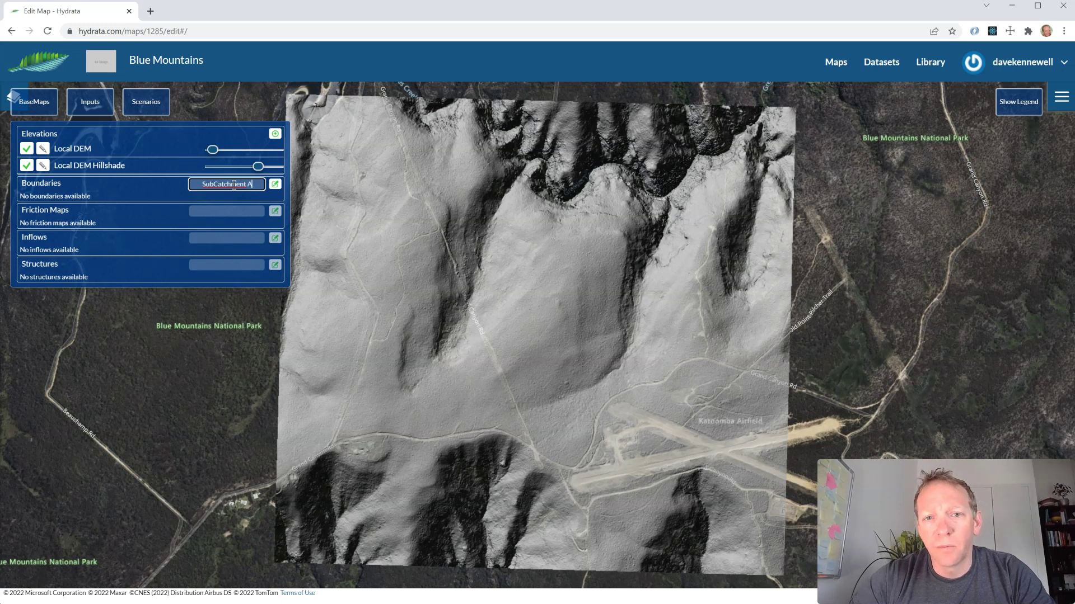
pyautogui.press('Return')
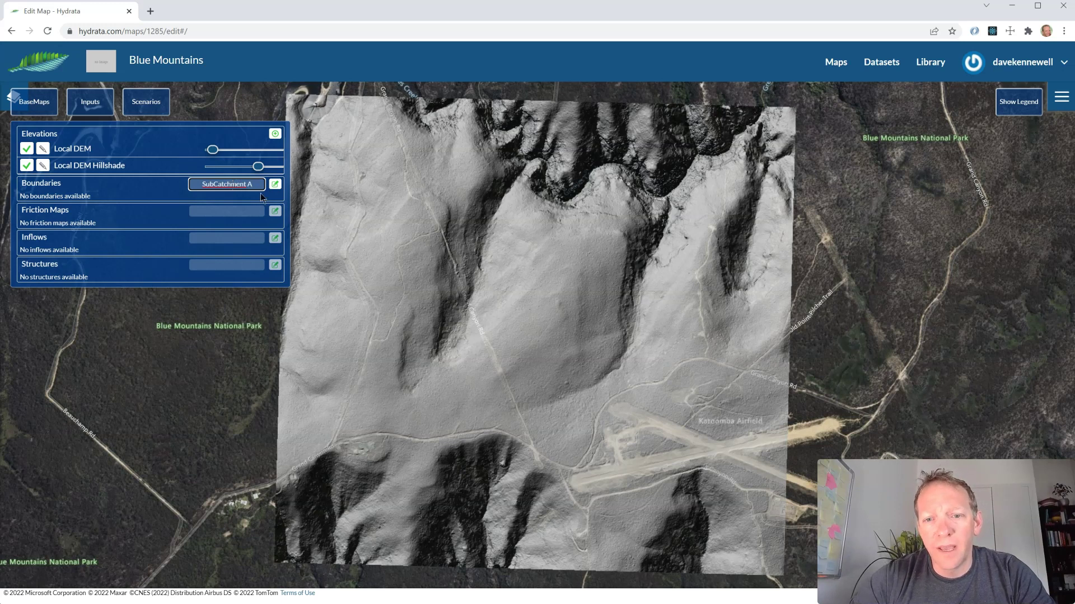
pyautogui.click(275, 186)
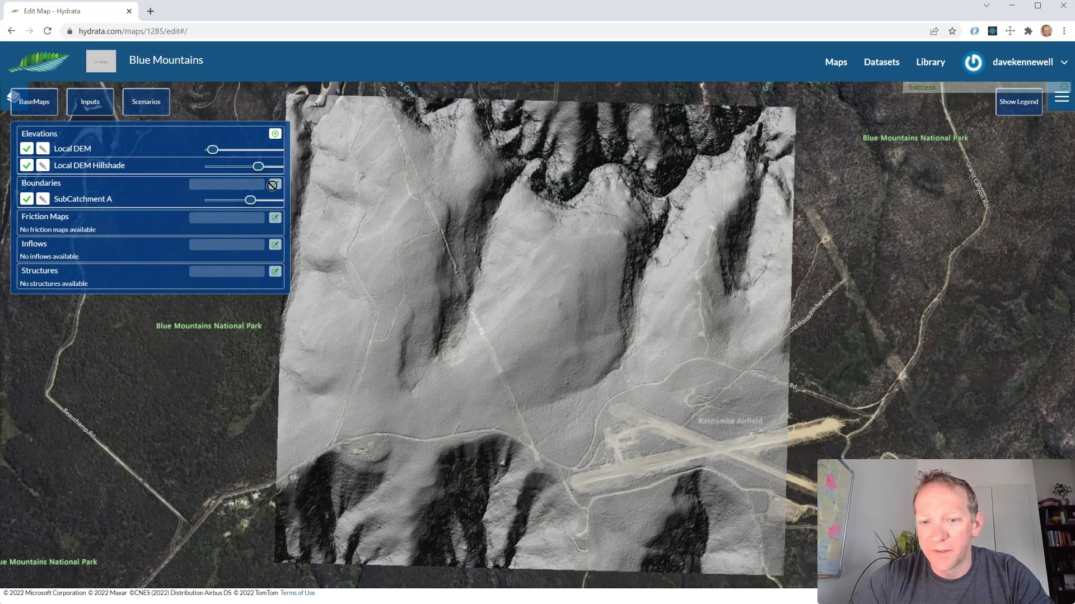
# Step: Draw a polygon in SubCatchment A from the gorge top past the airfield and save it
pyautogui.click(44, 199)
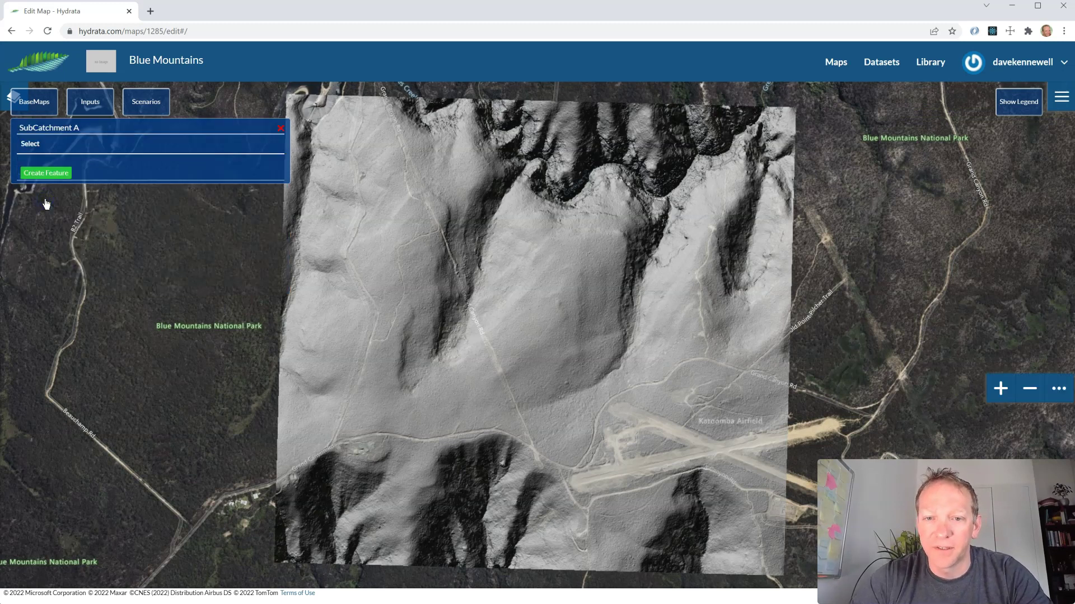
pyautogui.click(46, 172)
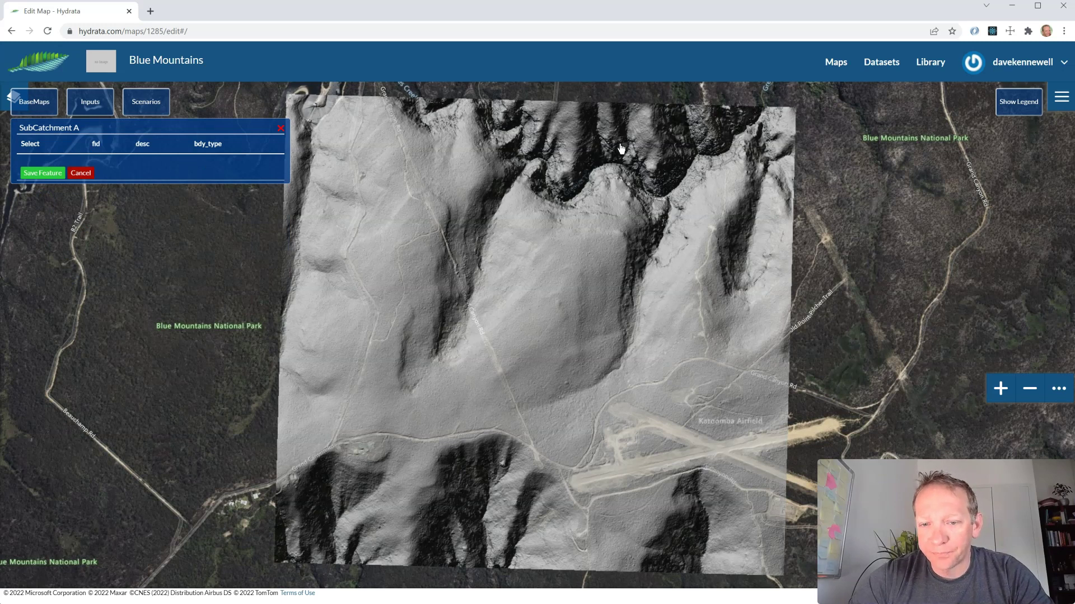
pyautogui.click(761, 146)
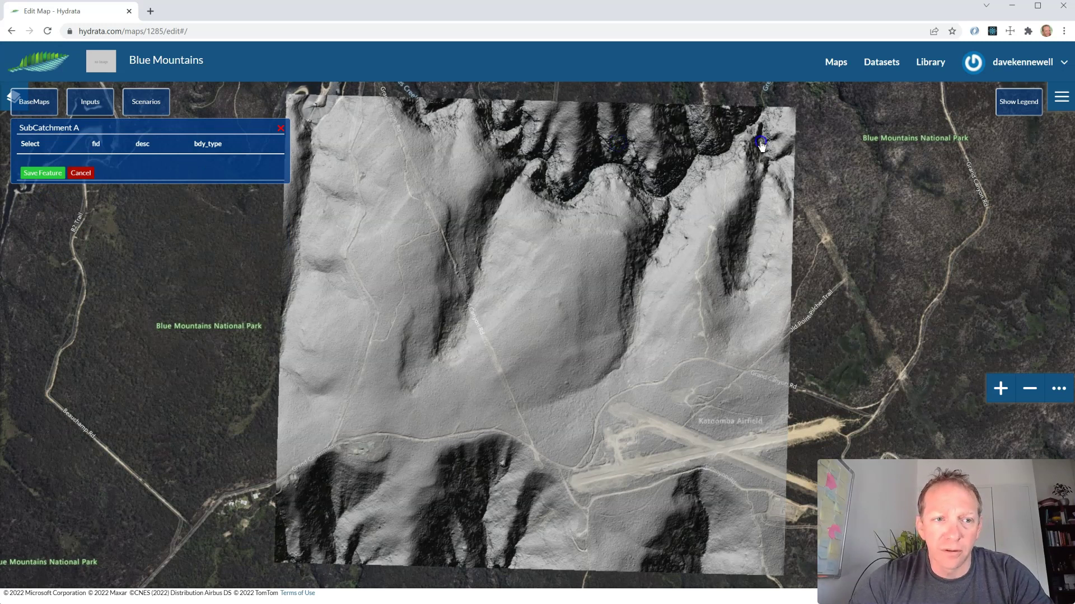
pyautogui.click(701, 443)
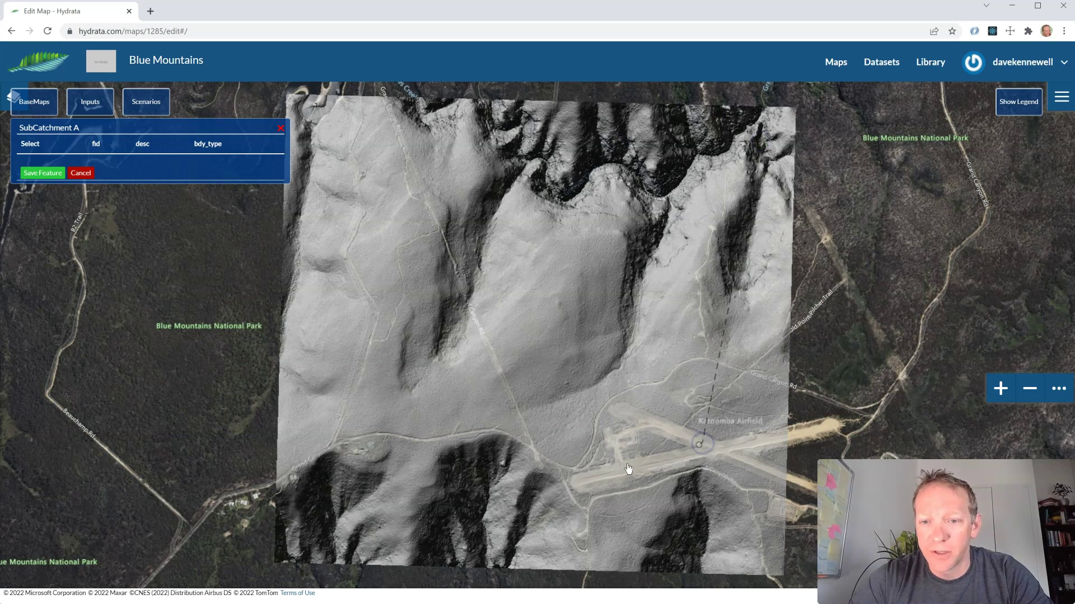
pyautogui.click(553, 502)
pyautogui.click(490, 430)
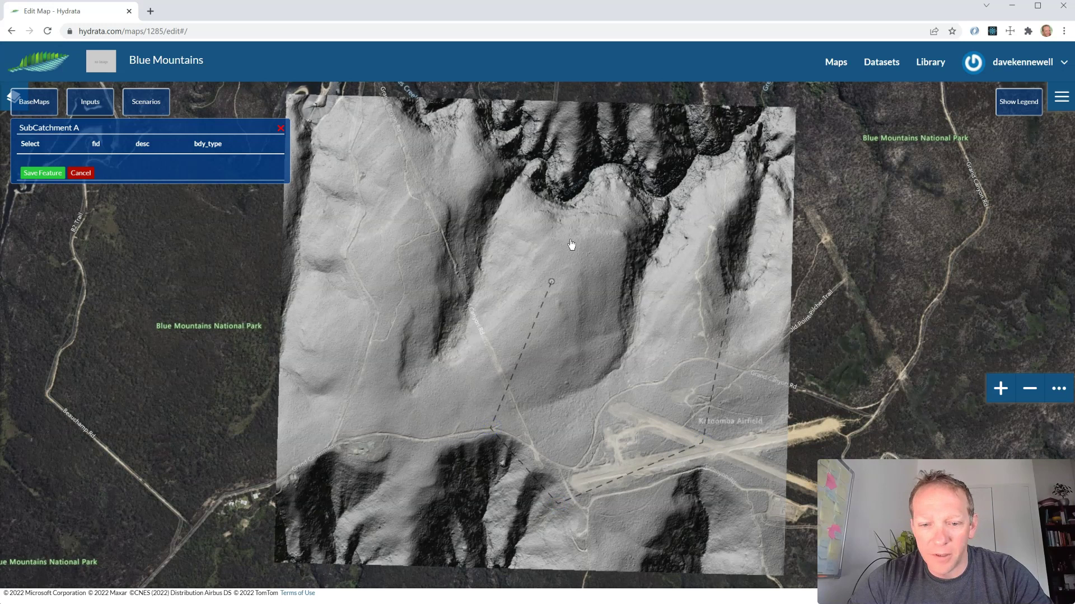
pyautogui.doubleClick(593, 159)
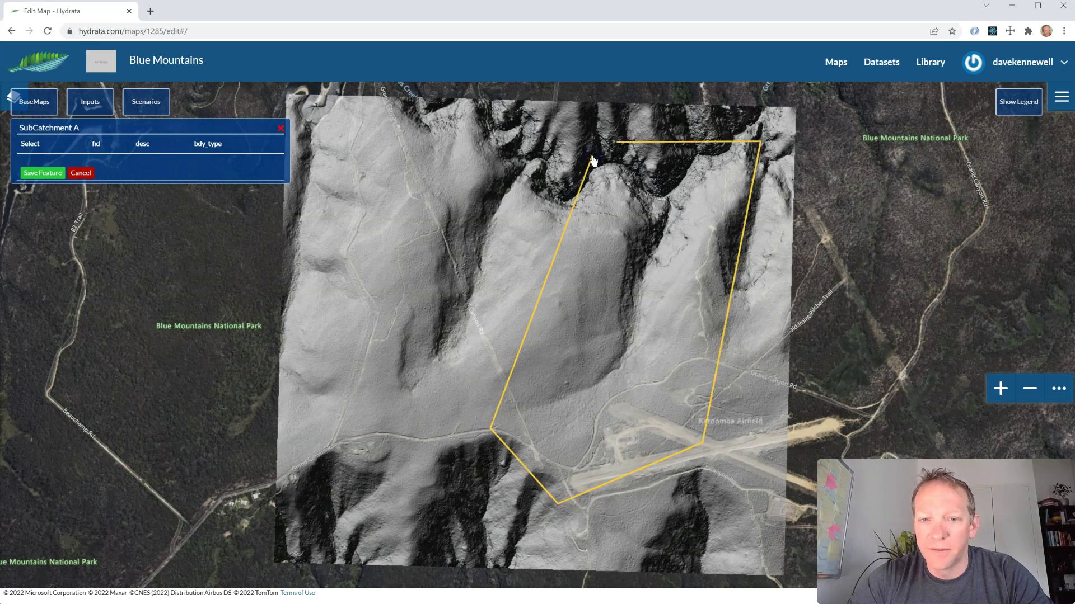
pyautogui.click(56, 174)
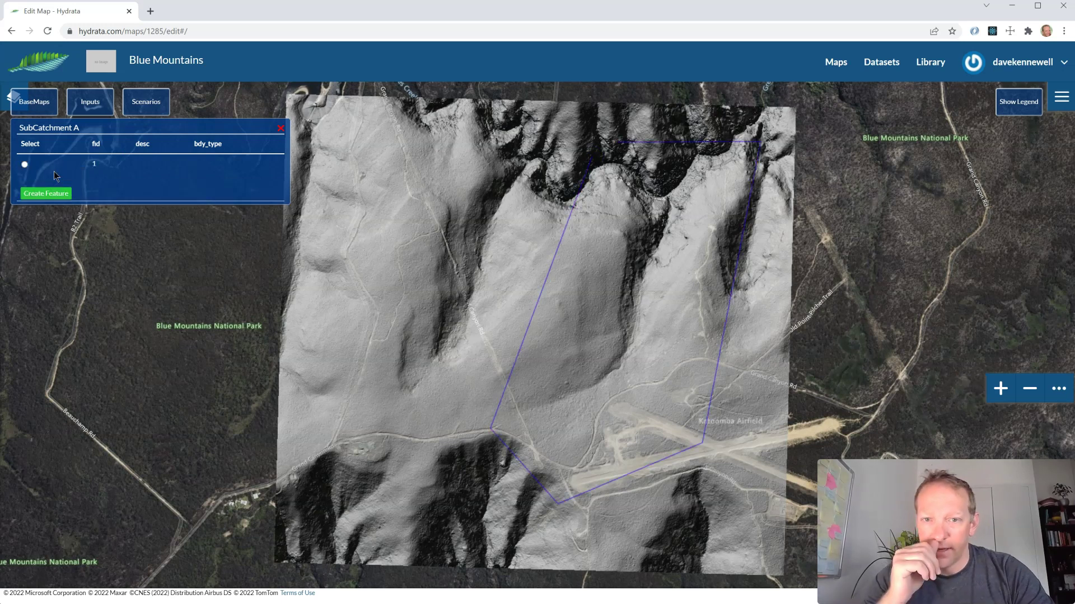
pyautogui.click(281, 136)
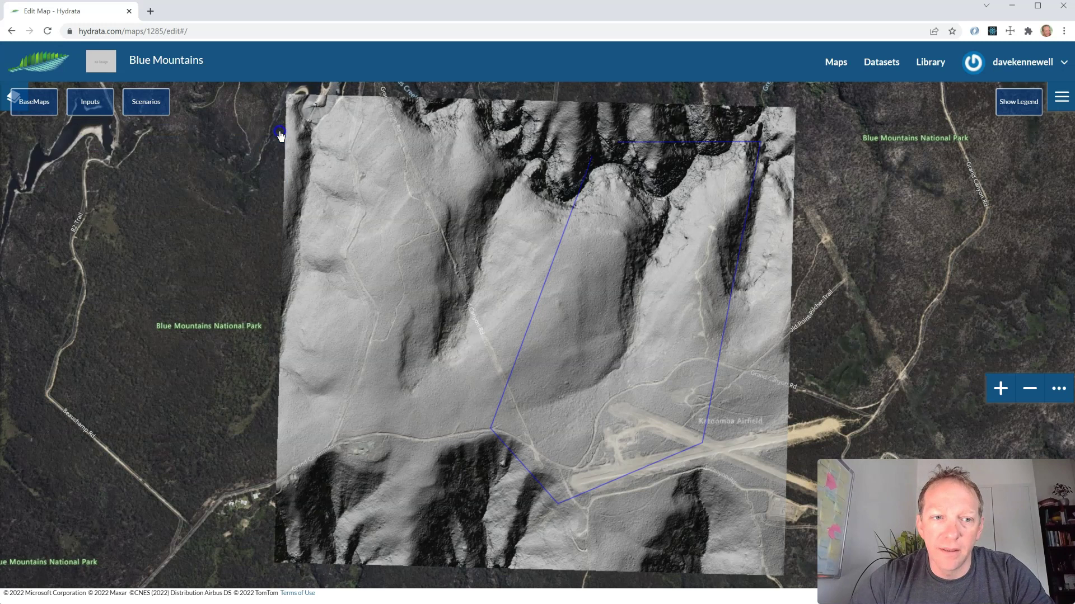
# Step: Add a new scenario and name it 'SubA Overview'
pyautogui.click(164, 109)
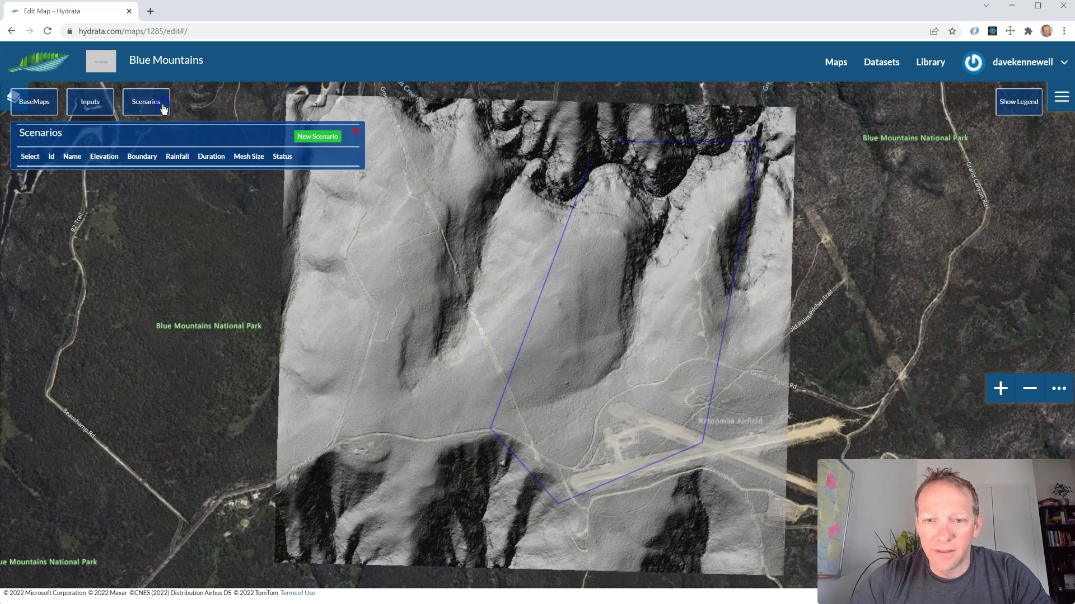
pyautogui.click(318, 138)
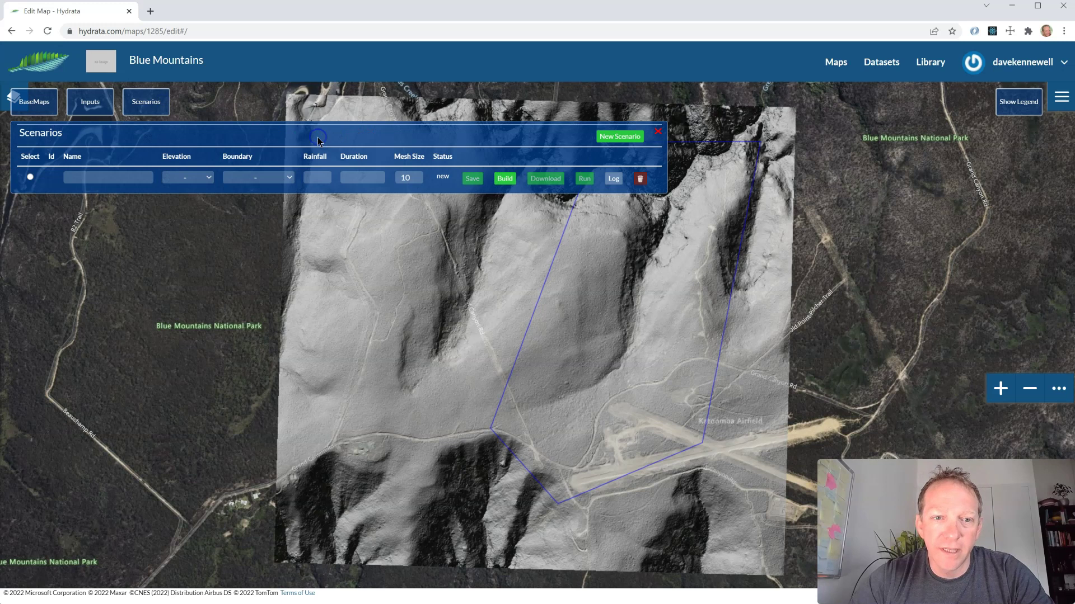
pyautogui.click(129, 173)
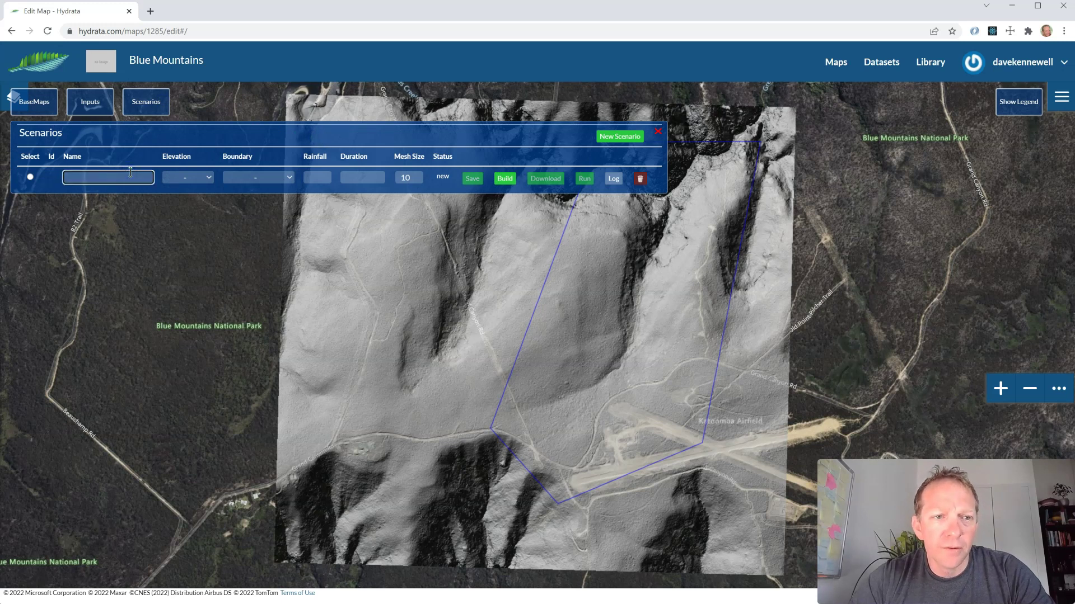
pyautogui.write('Local Overview')
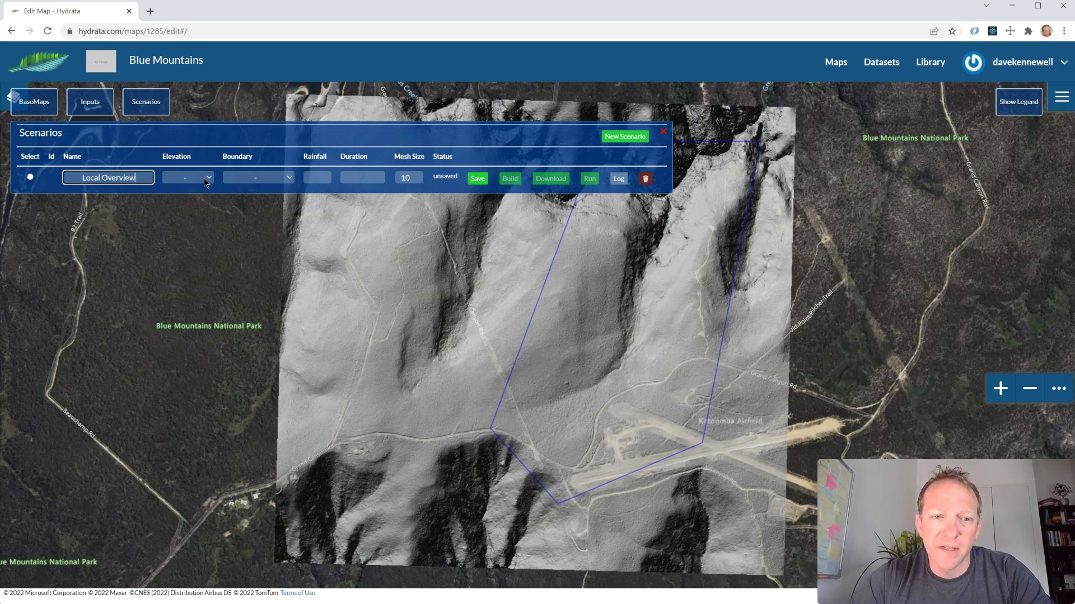
pyautogui.doubleClick(93, 178)
pyautogui.press('BackSpace')
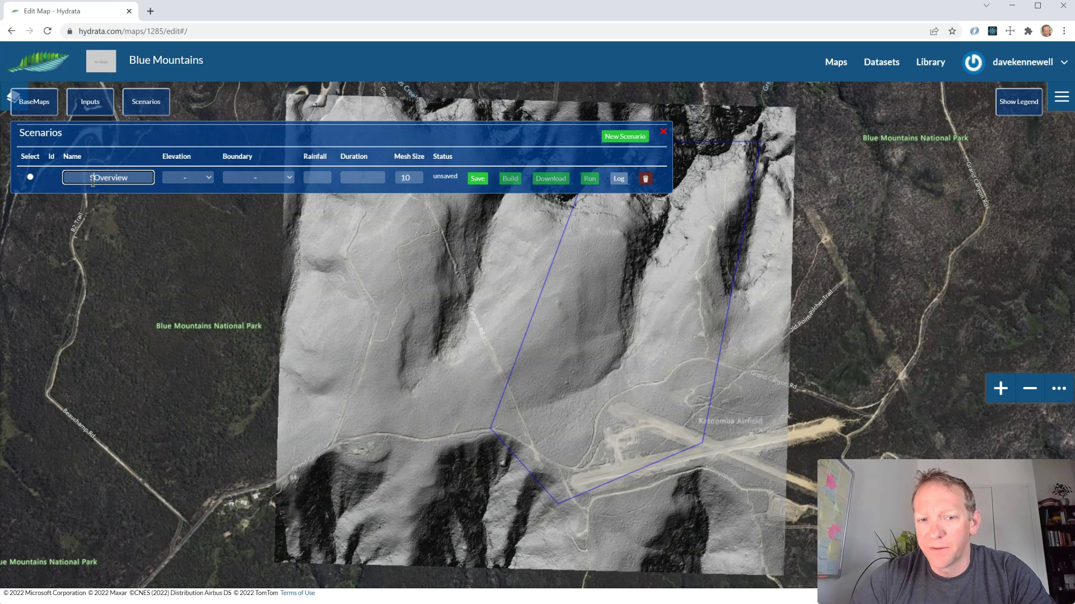
pyautogui.write('SubA')
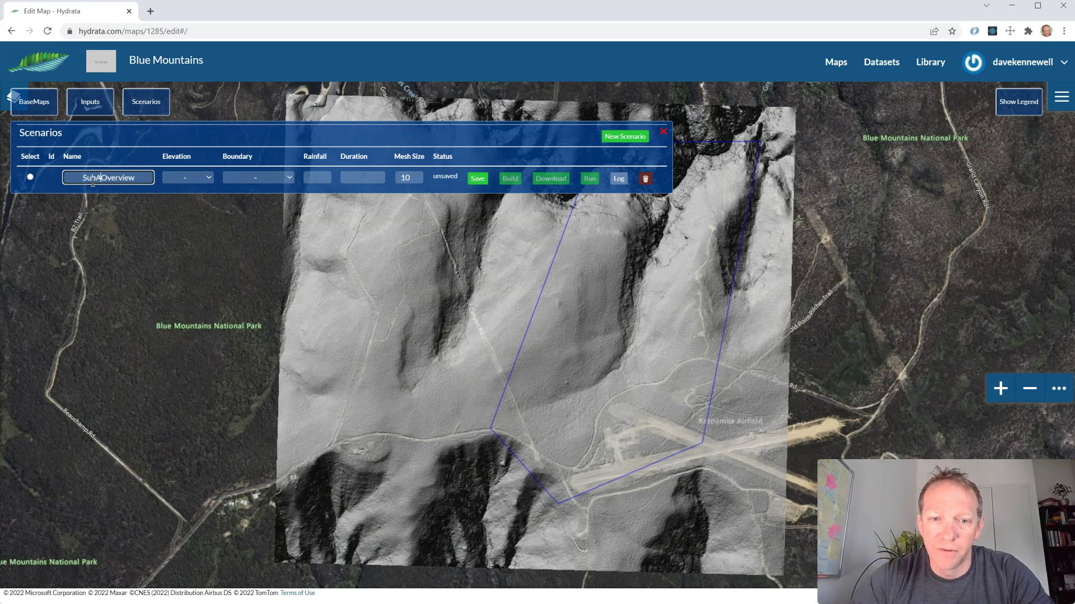
# Step: Set the scenario to Local DEM, SubCatchment A, rainfall 100, duration 600, mesh size 5
pyautogui.click(195, 178)
pyautogui.click(190, 199)
pyautogui.click(260, 178)
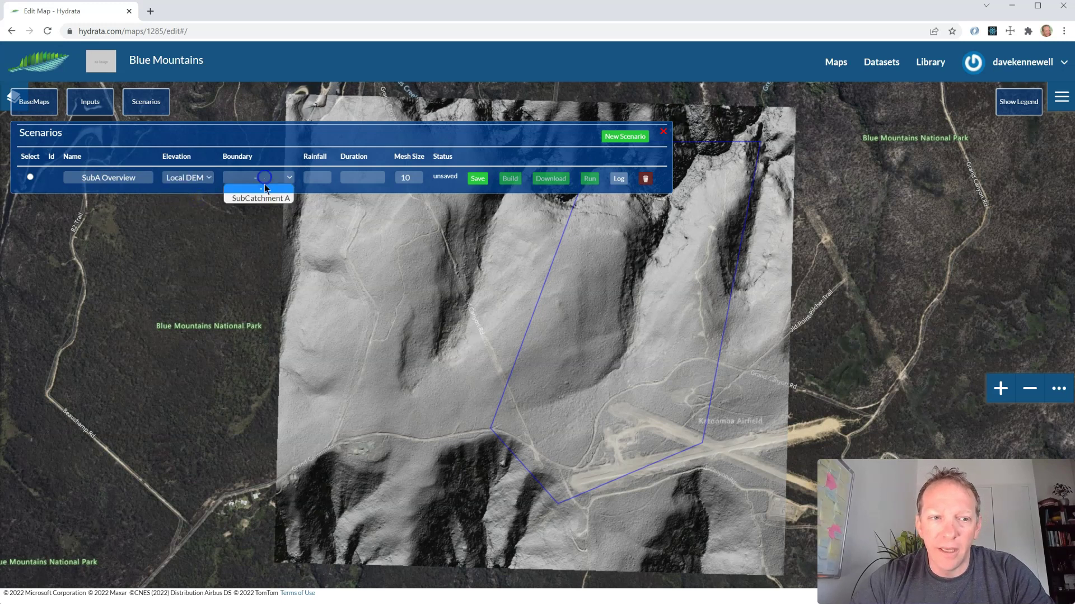
pyautogui.click(267, 197)
pyautogui.click(309, 178)
pyautogui.write('10')
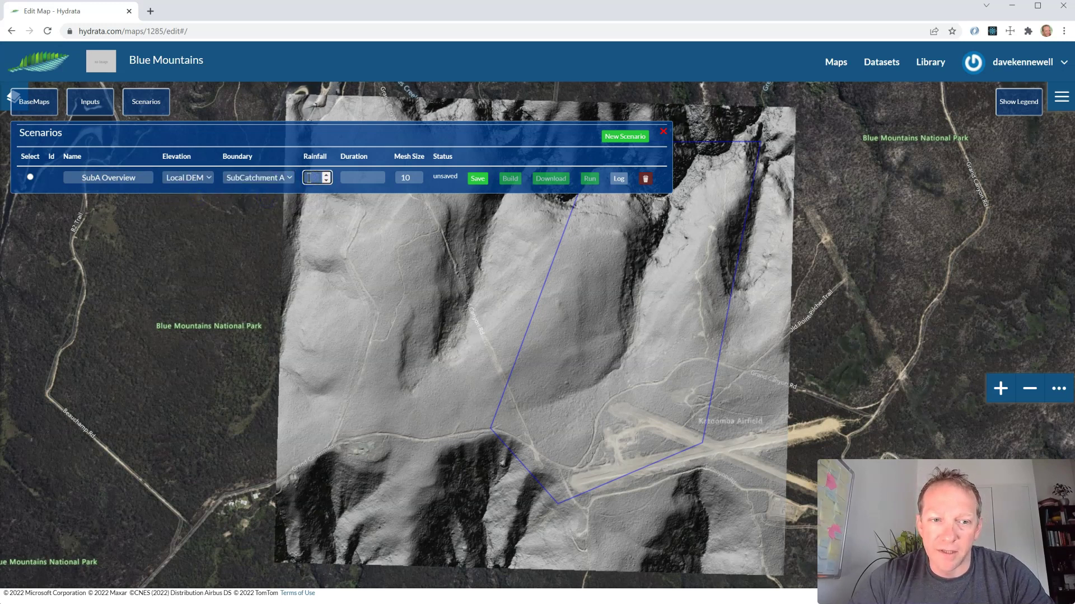
pyautogui.write('0')
pyautogui.press('Tab')
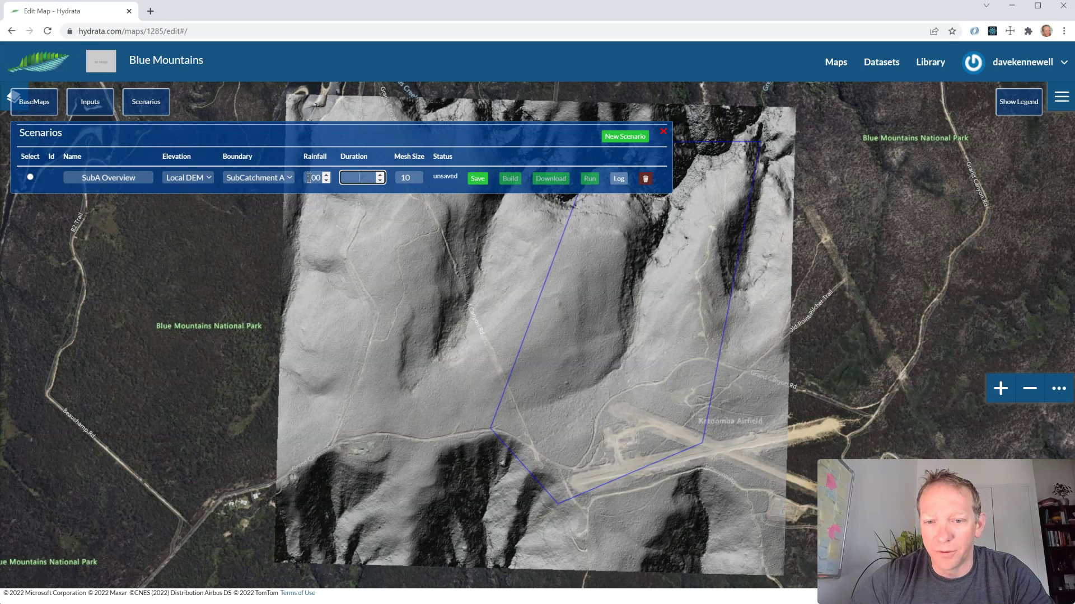
pyautogui.write('600')
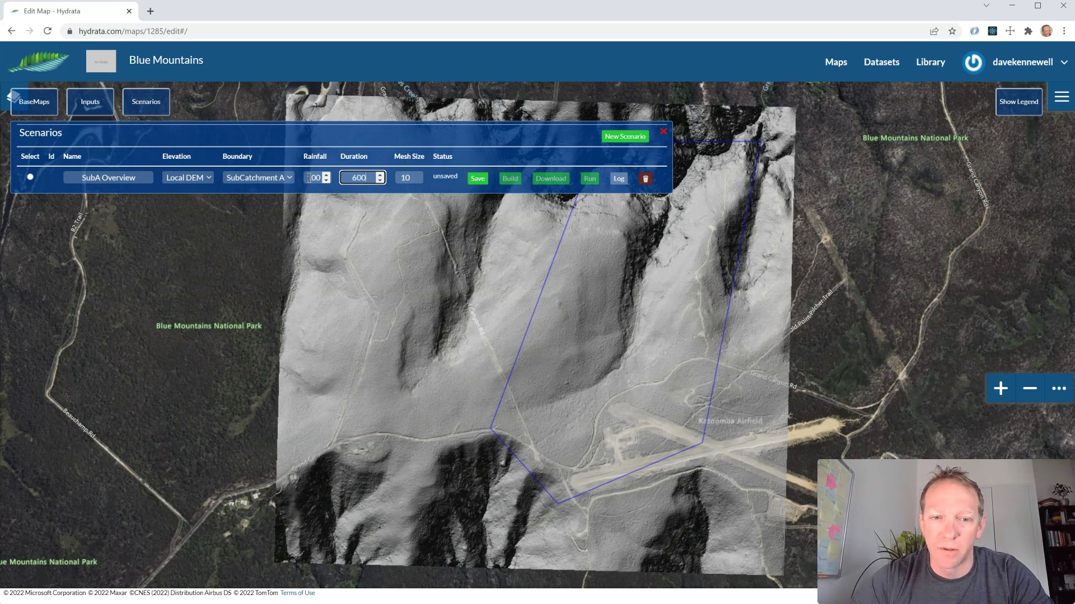
pyautogui.doubleClick(410, 178)
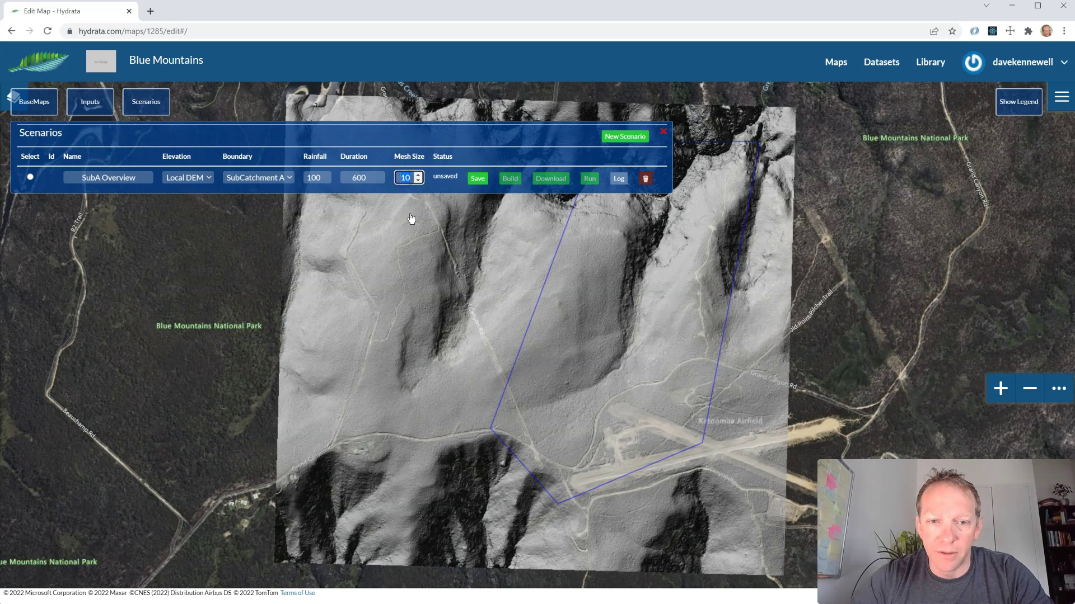
pyautogui.write('5')
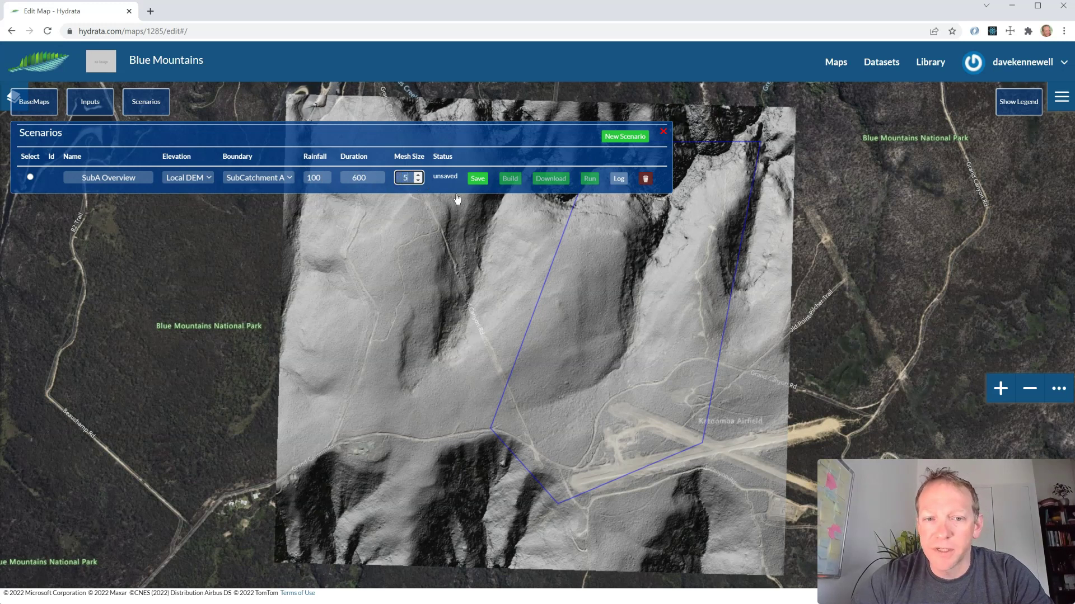
# Step: Save the SubA Overview scenario as ID 111, build it, and run it to completion
pyautogui.click(484, 179)
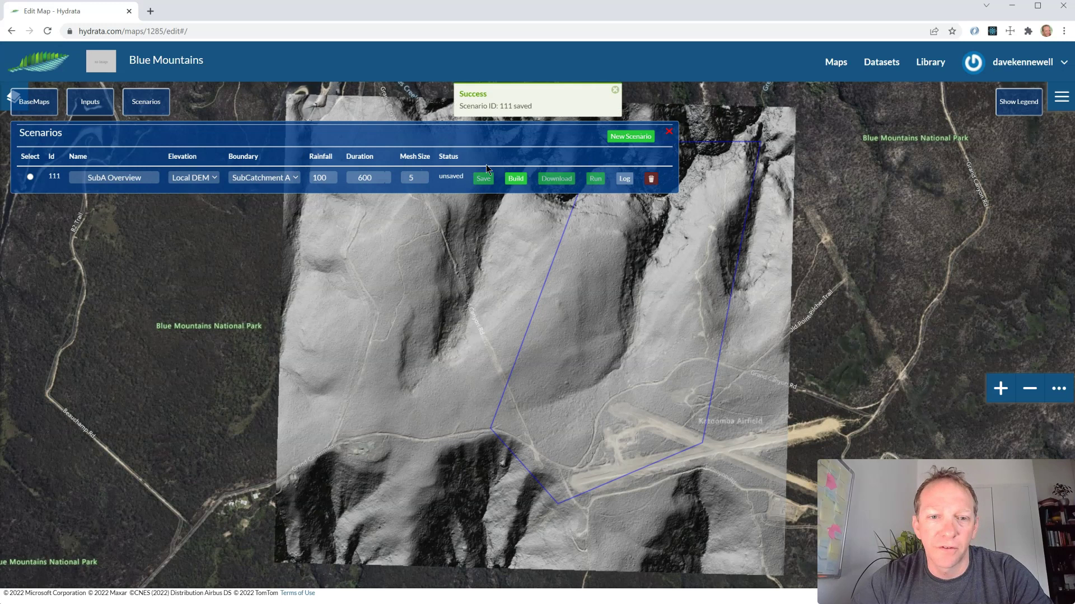
pyautogui.click(517, 179)
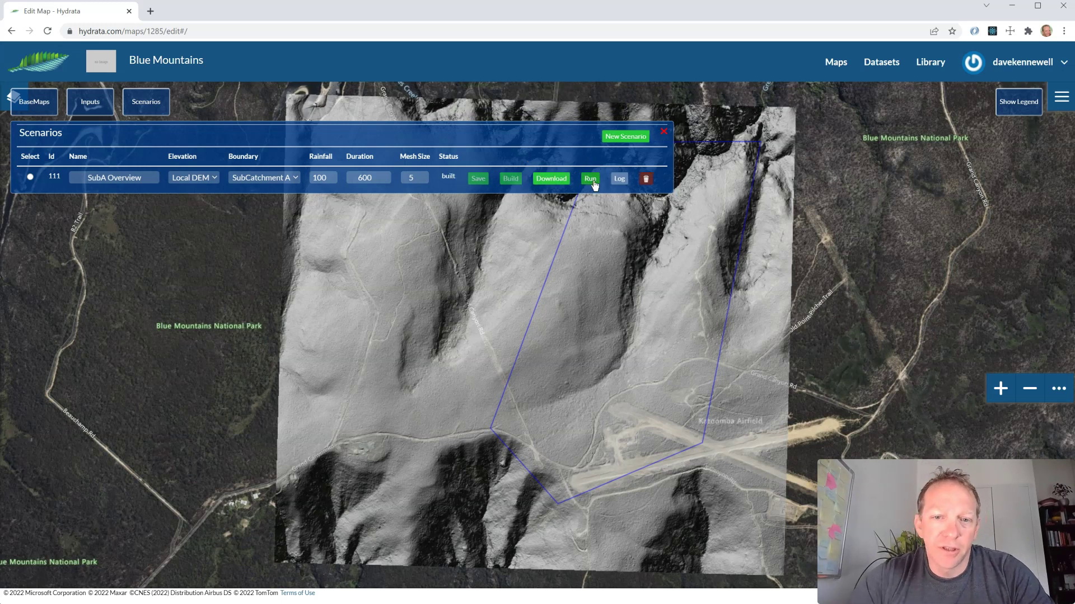
pyautogui.click(592, 180)
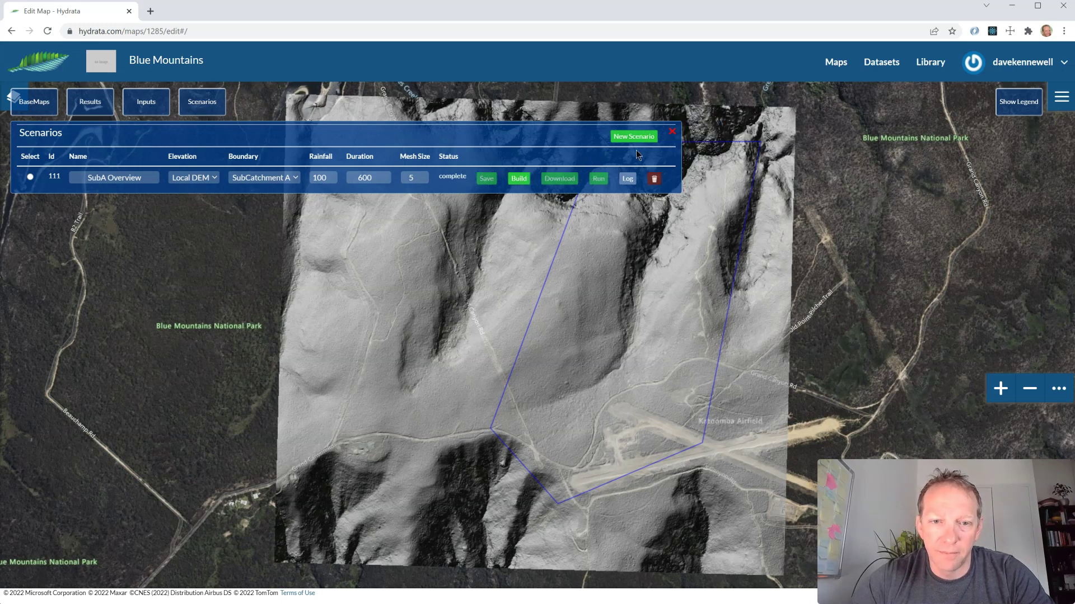
# Step: Turn on the SubA Overview Depth Max result and zoom into the gorge flow path
pyautogui.click(672, 139)
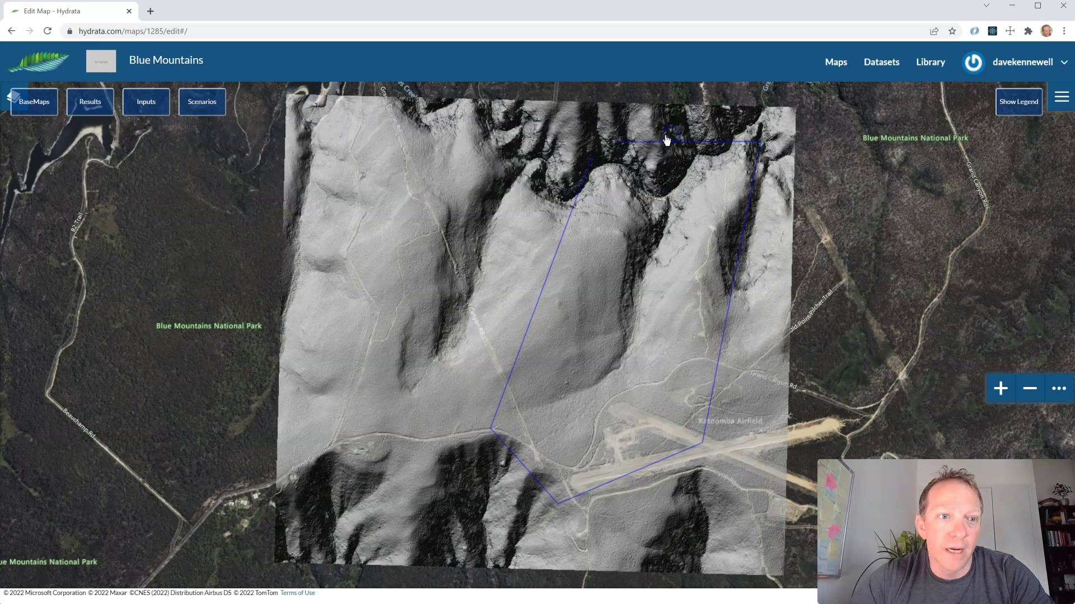
pyautogui.click(91, 112)
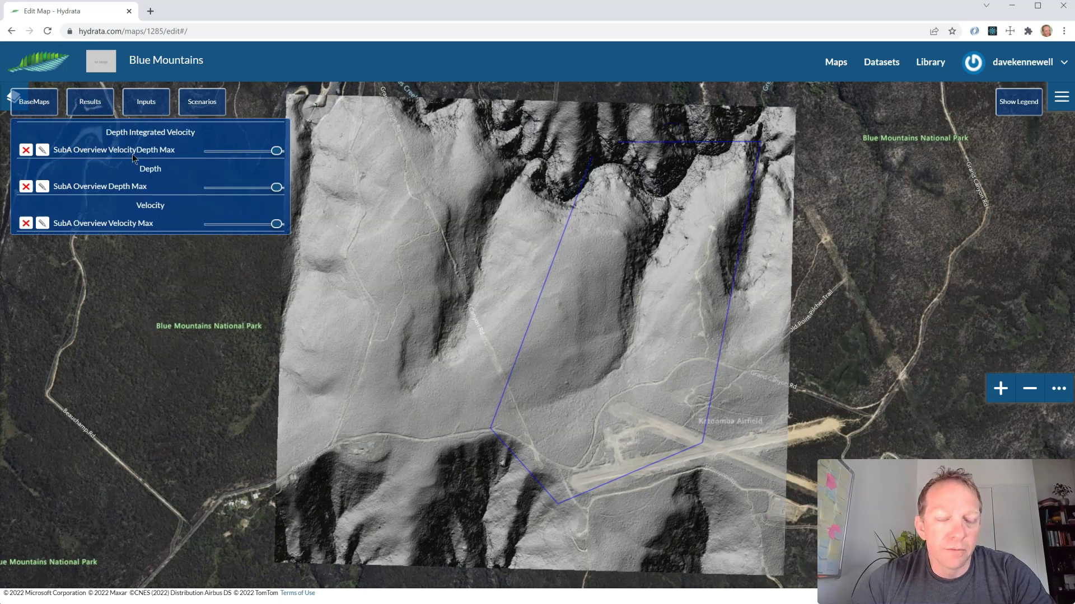
pyautogui.click(26, 188)
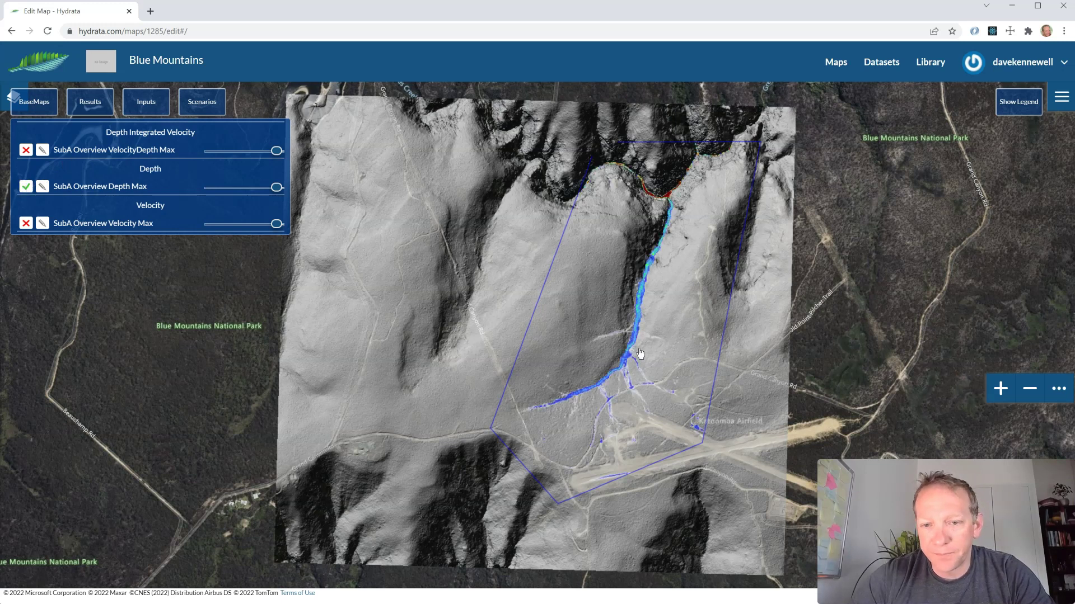
pyautogui.scroll(1, 638, 381)
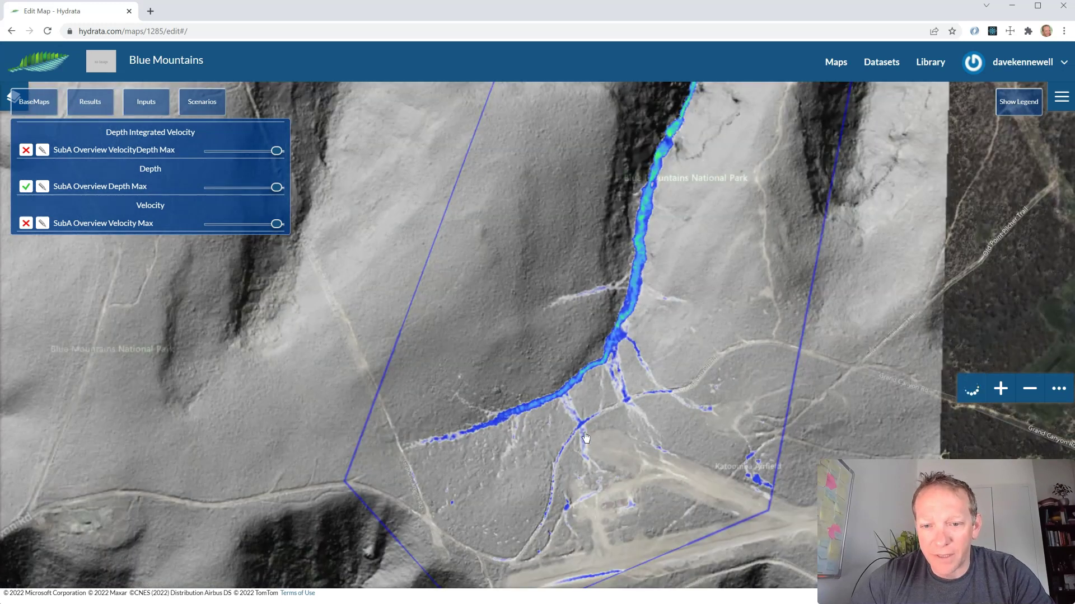
pyautogui.scroll(1, 593, 420)
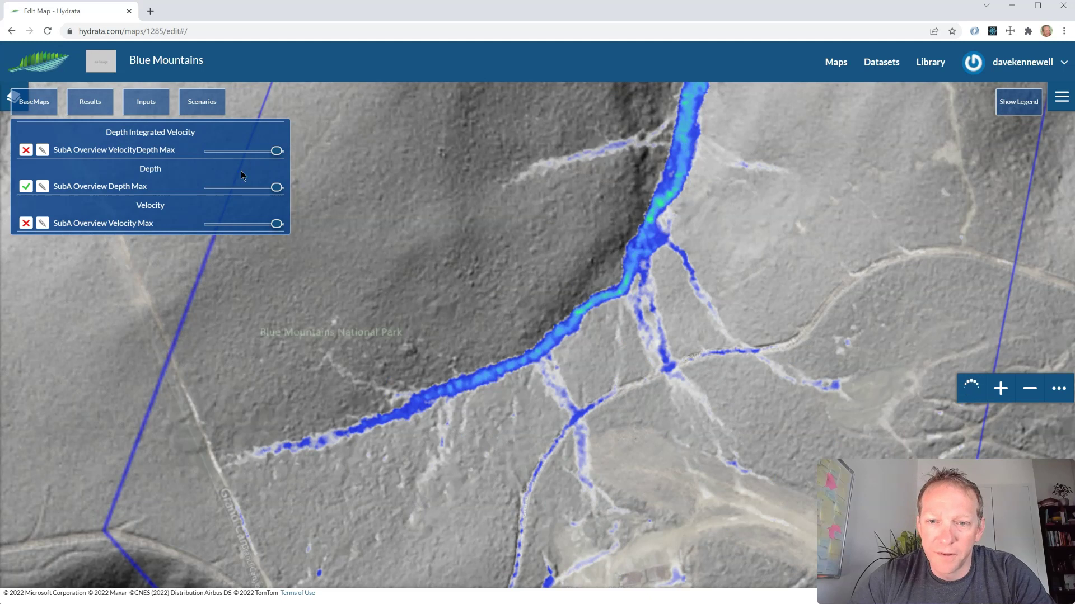
# Step: Set the Local DEM Hillshade opacity to zero and pan to Greaves Creek and Katoomba Airfield
pyautogui.click(148, 106)
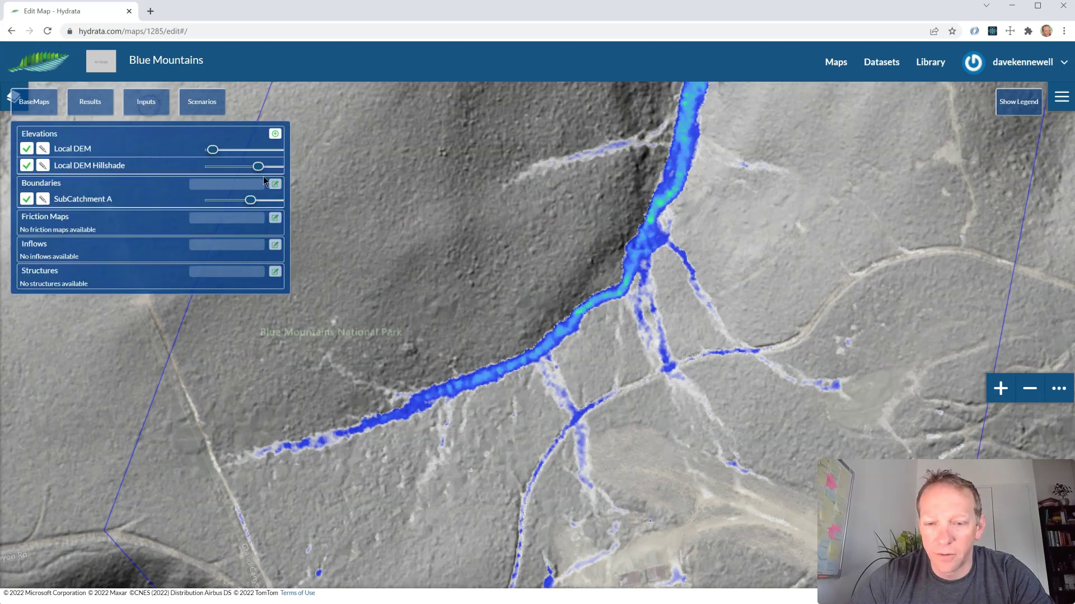
pyautogui.moveTo(260, 168); pyautogui.dragTo(190, 168)
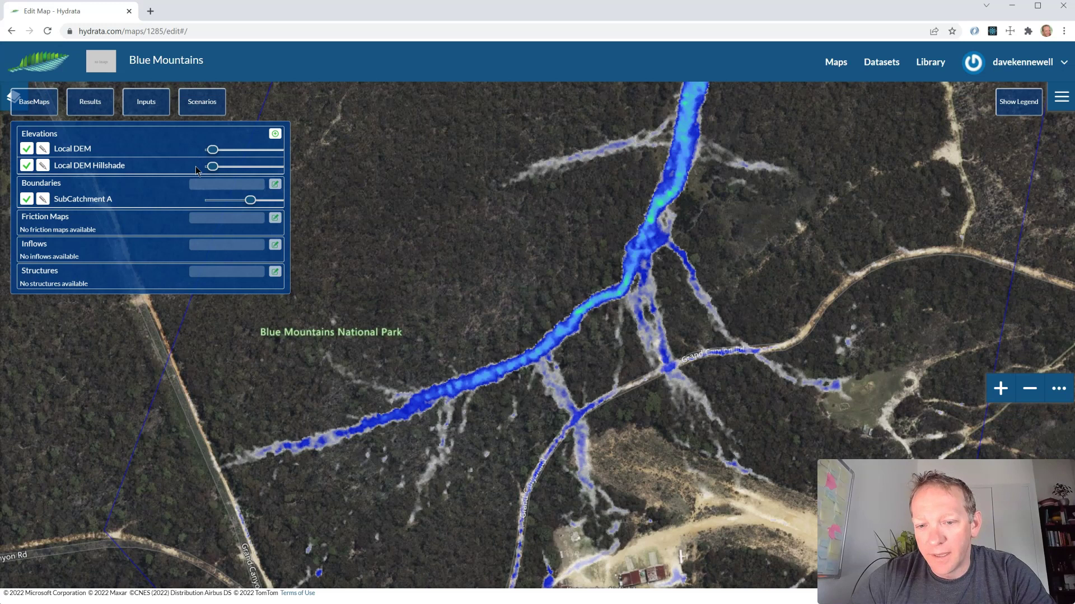
pyautogui.click(160, 114)
pyautogui.scroll(5, 696, 233)
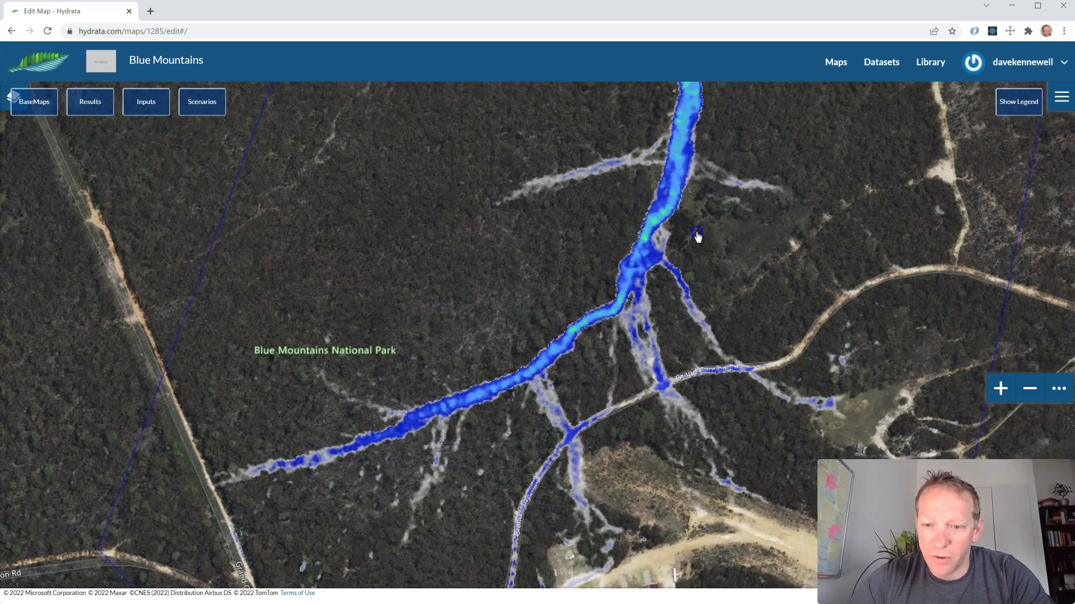
pyautogui.moveTo(764, 163); pyautogui.dragTo(620, 479)
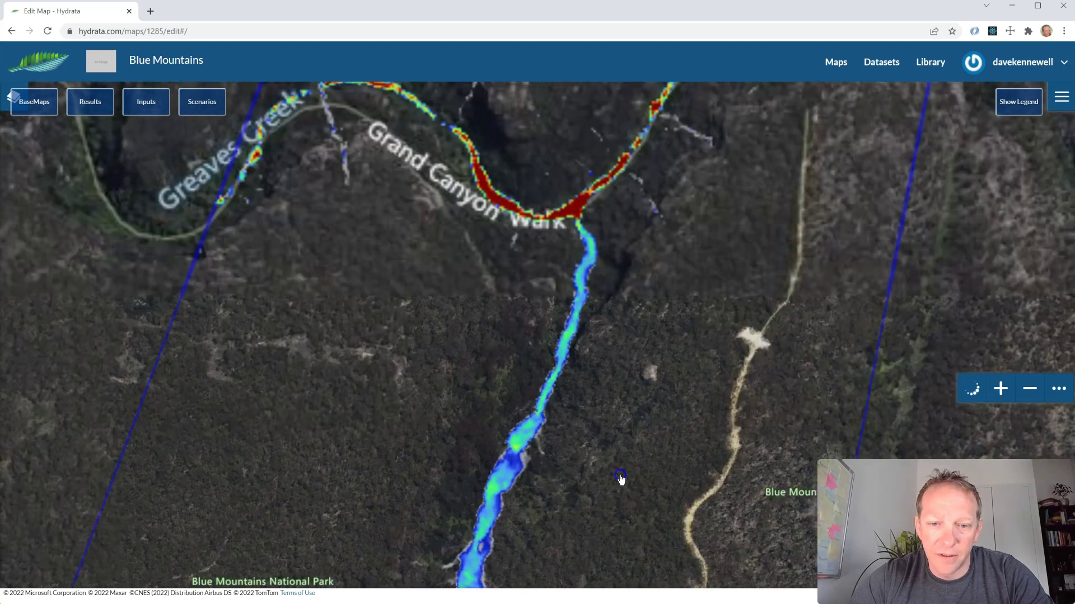
pyautogui.scroll(3, 638, 276)
pyautogui.scroll(-5, 491, 236)
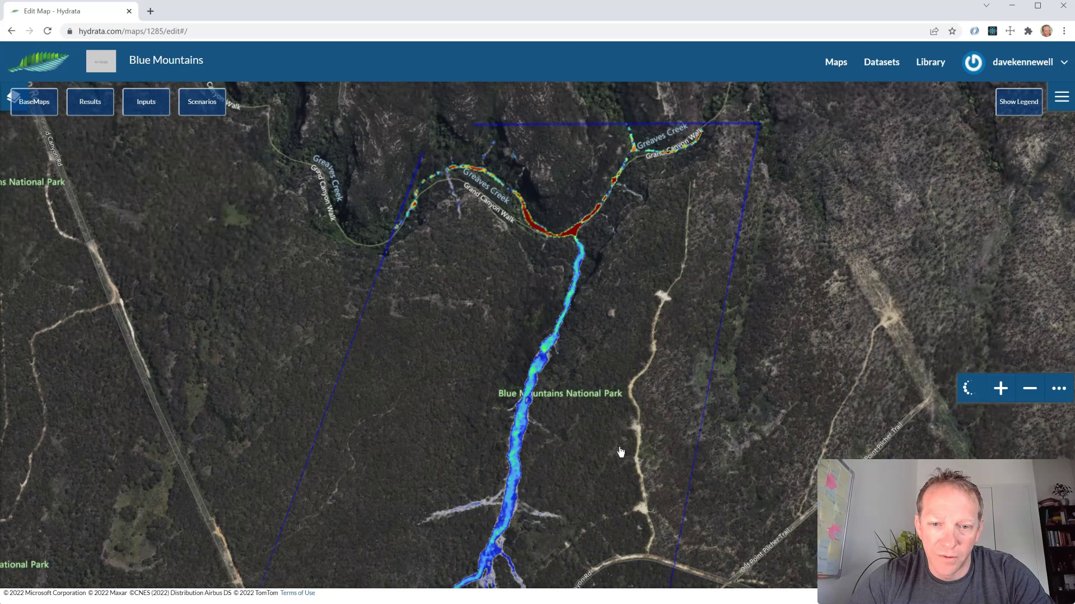
pyautogui.moveTo(619, 446); pyautogui.dragTo(646, 255)
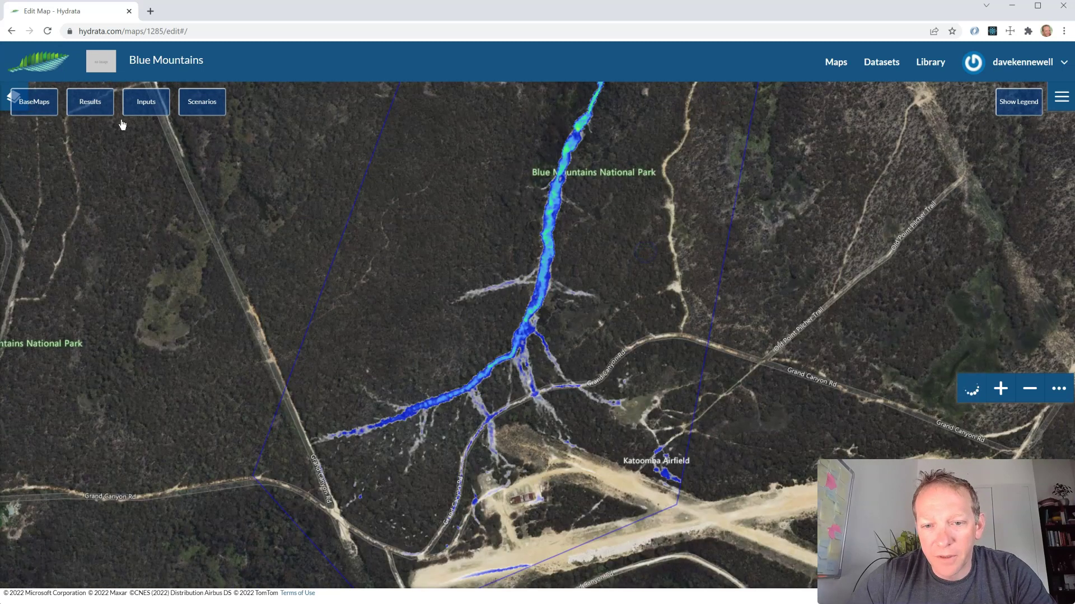
# Step: Swap Depth Max for VelocityDepth Max, follow it along Greaves Creek, then hide it
pyautogui.click(101, 114)
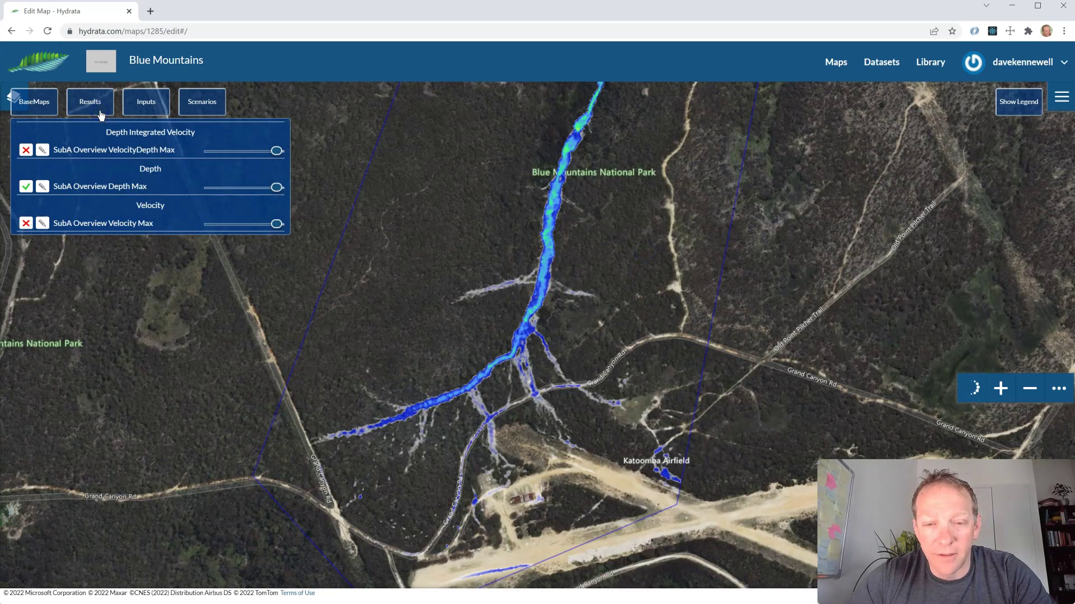
pyautogui.click(24, 152)
pyautogui.click(26, 187)
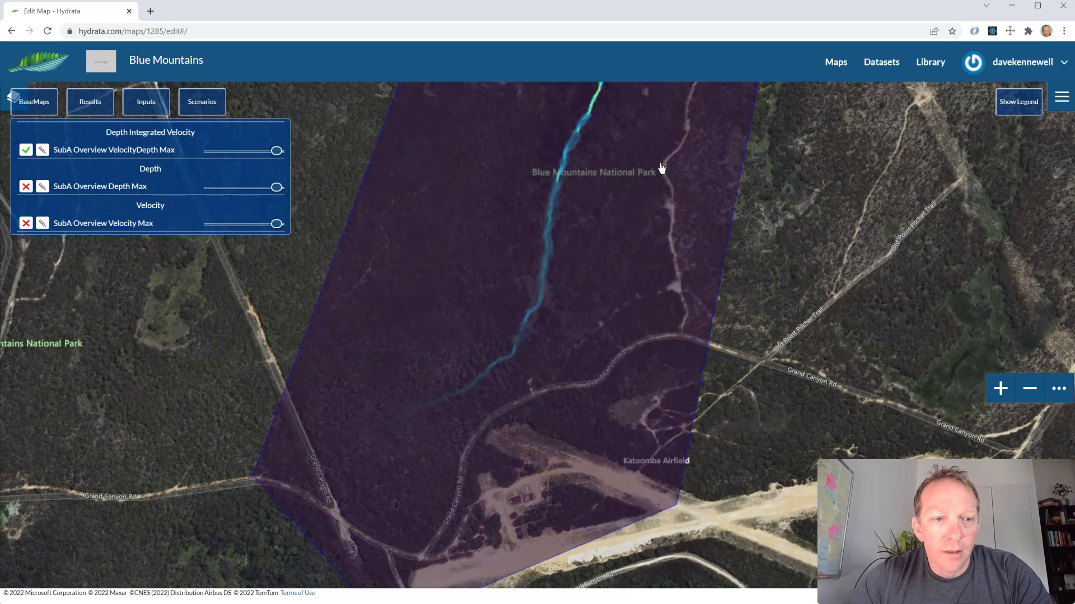
pyautogui.moveTo(660, 168); pyautogui.dragTo(650, 242)
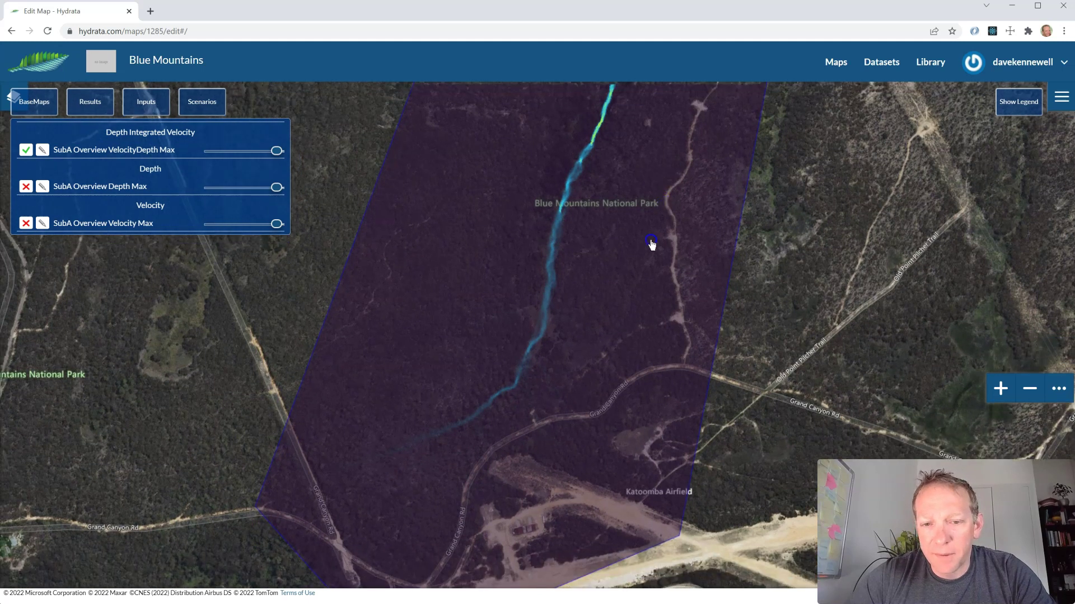
pyautogui.scroll(2, 596, 147)
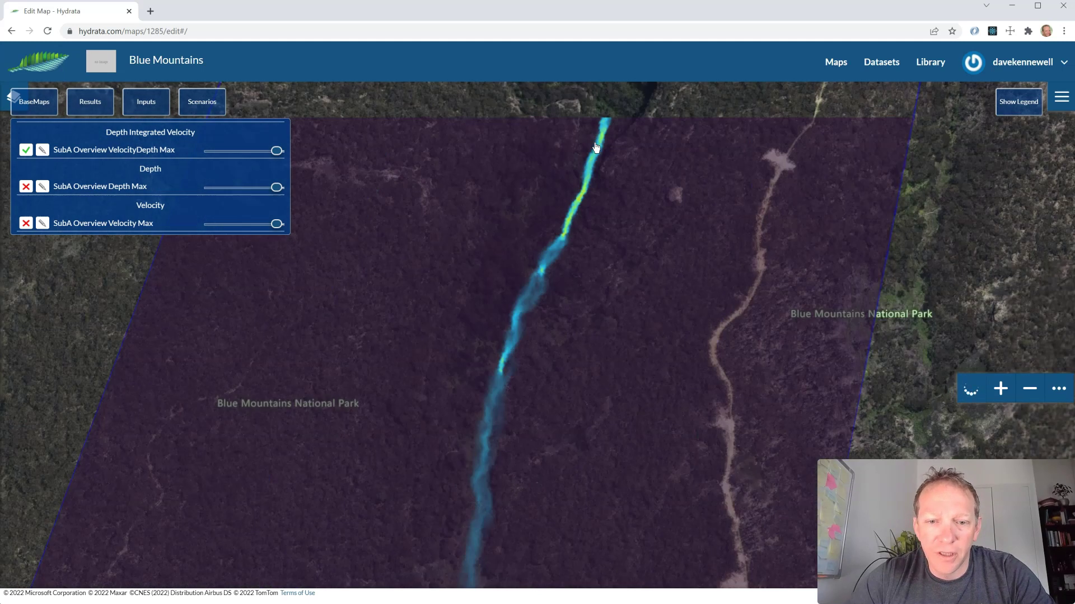
pyautogui.moveTo(665, 132); pyautogui.dragTo(639, 309)
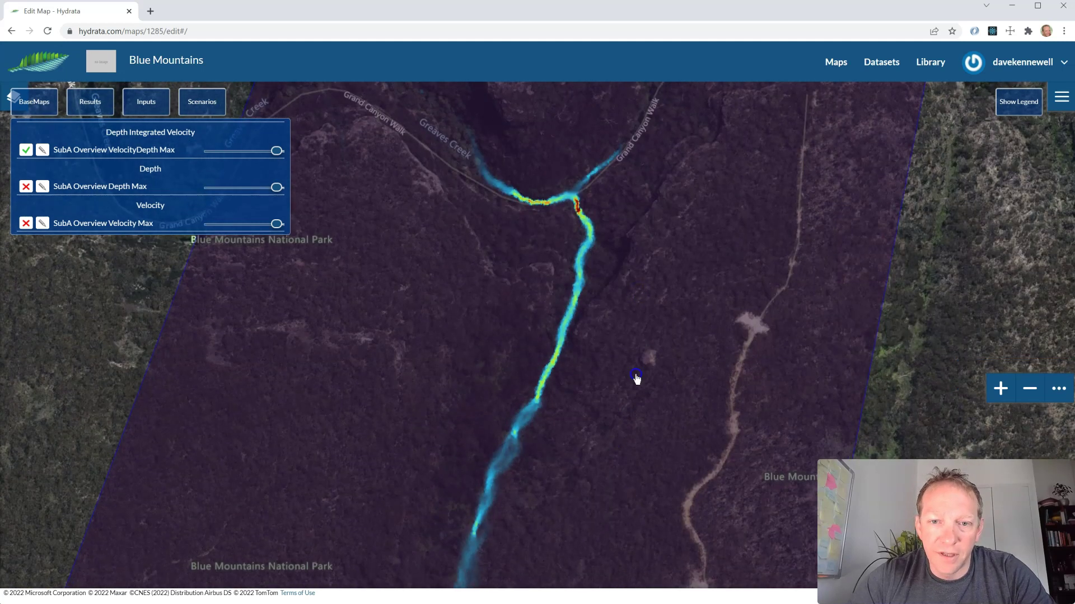
pyautogui.moveTo(636, 377); pyautogui.dragTo(658, 289)
pyautogui.scroll(-2, 657, 287)
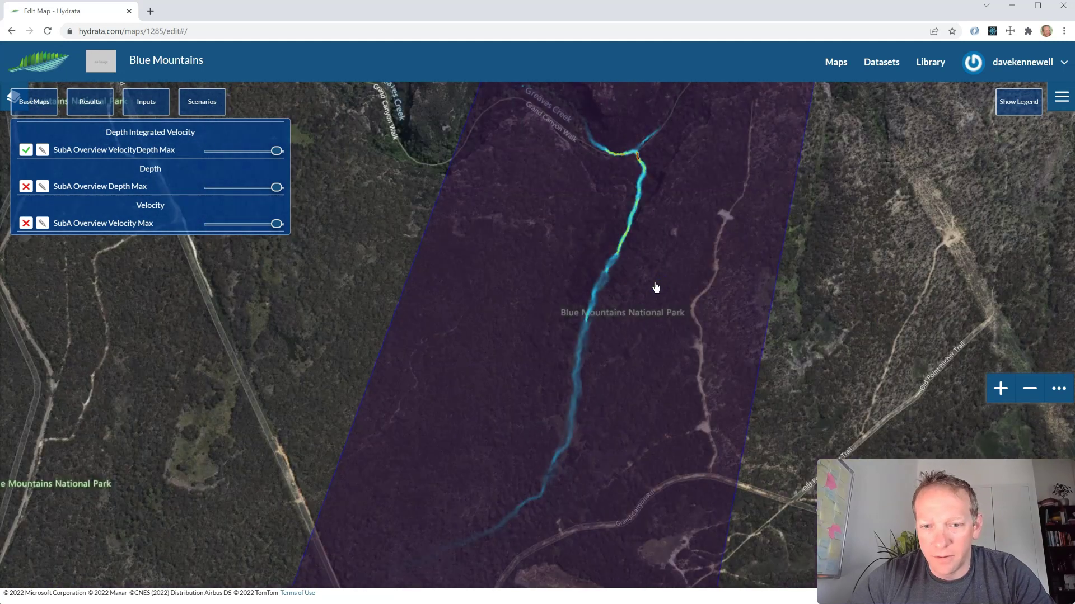
pyautogui.click(26, 150)
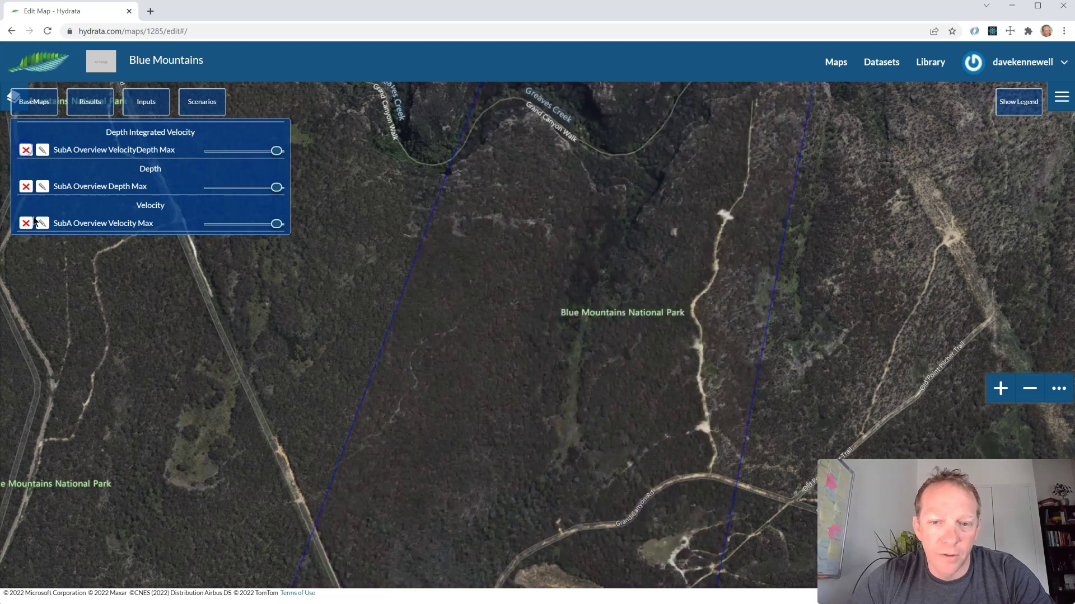
# Step: Show Velocity Max at reduced opacity and frame the creek around Katoomba Airfield
pyautogui.click(26, 224)
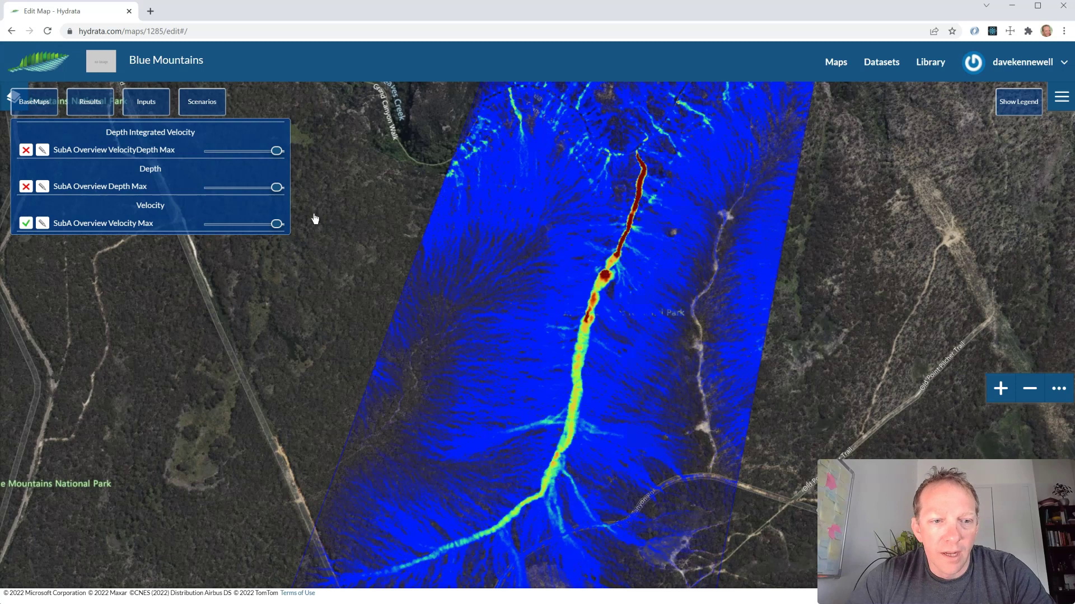
pyautogui.moveTo(275, 224); pyautogui.dragTo(261, 224)
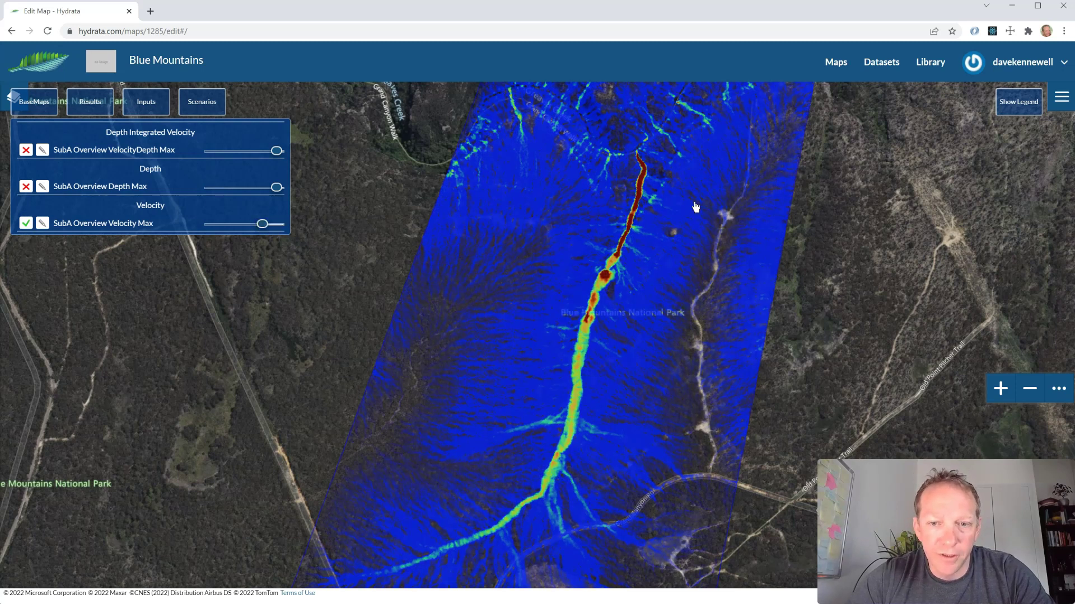
pyautogui.moveTo(629, 398); pyautogui.dragTo(662, 220)
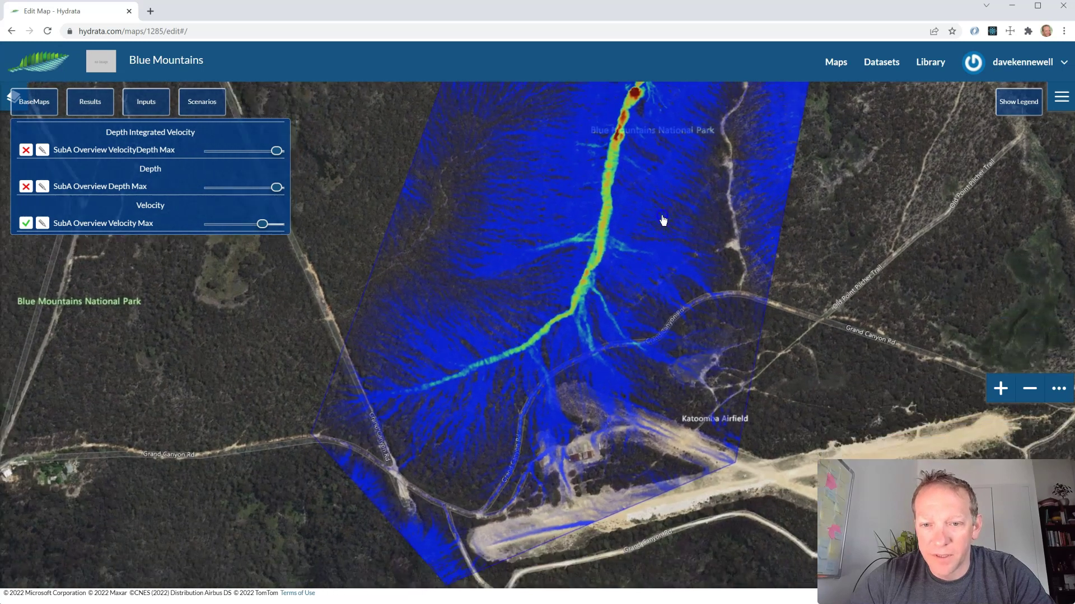
pyautogui.scroll(2, 577, 443)
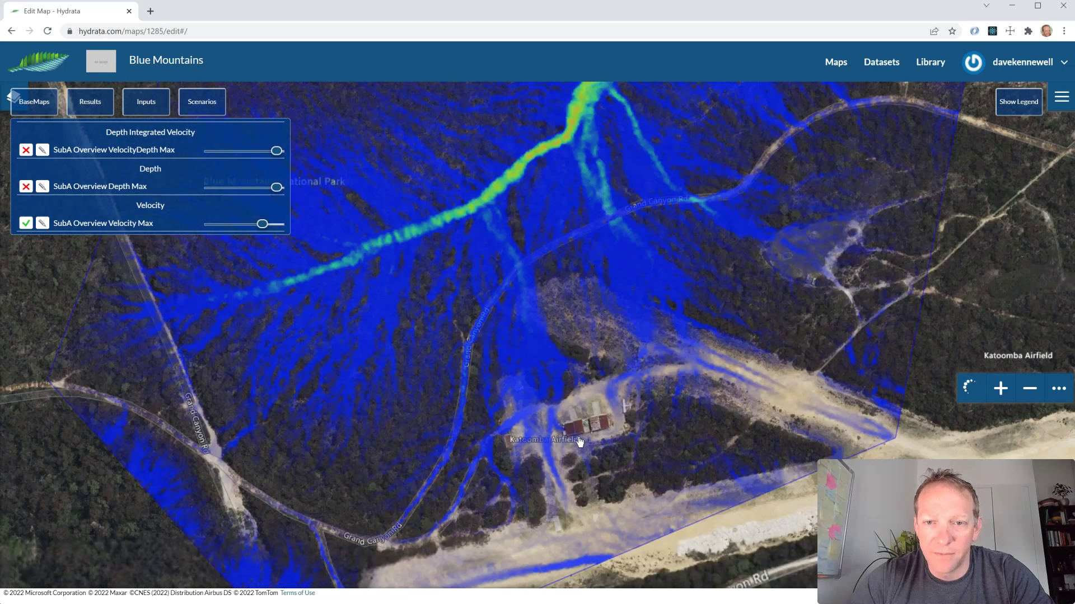
pyautogui.moveTo(506, 247); pyautogui.dragTo(603, 313)
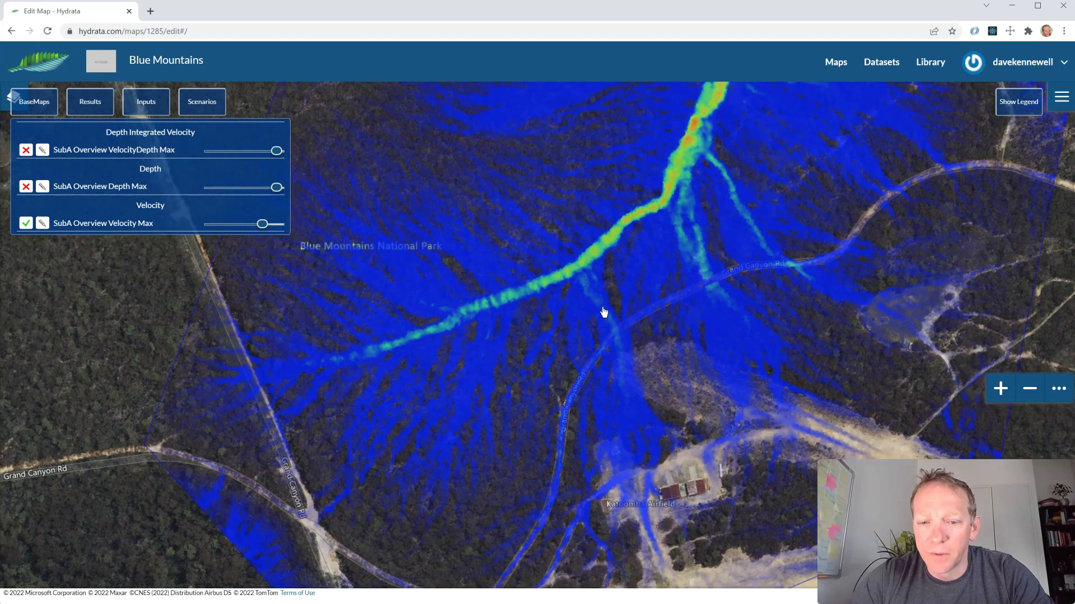
pyautogui.moveTo(743, 539); pyautogui.dragTo(647, 543)
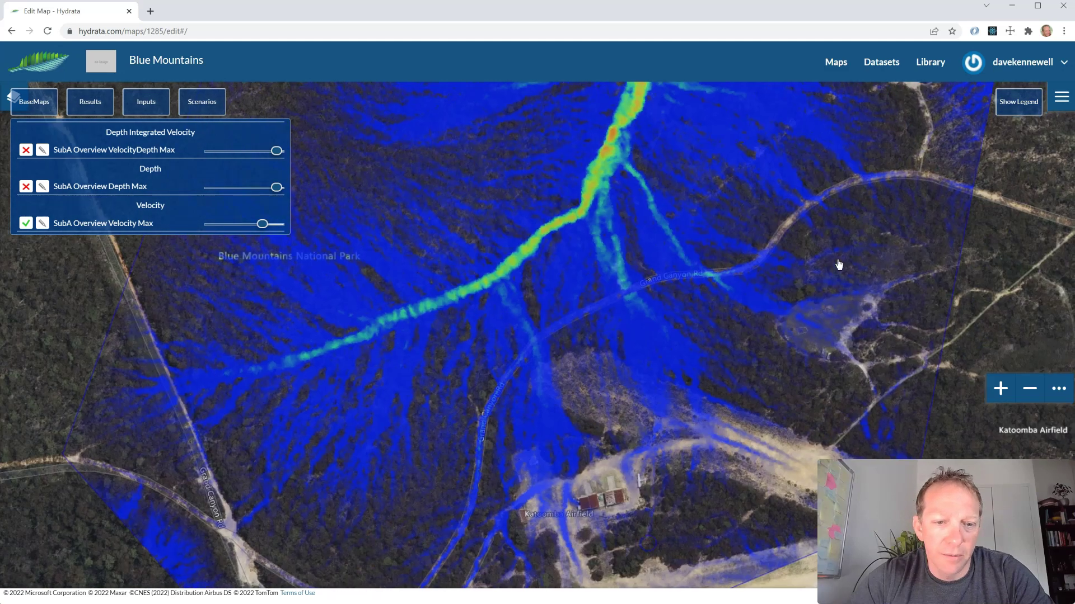
pyautogui.scroll(3, 873, 173)
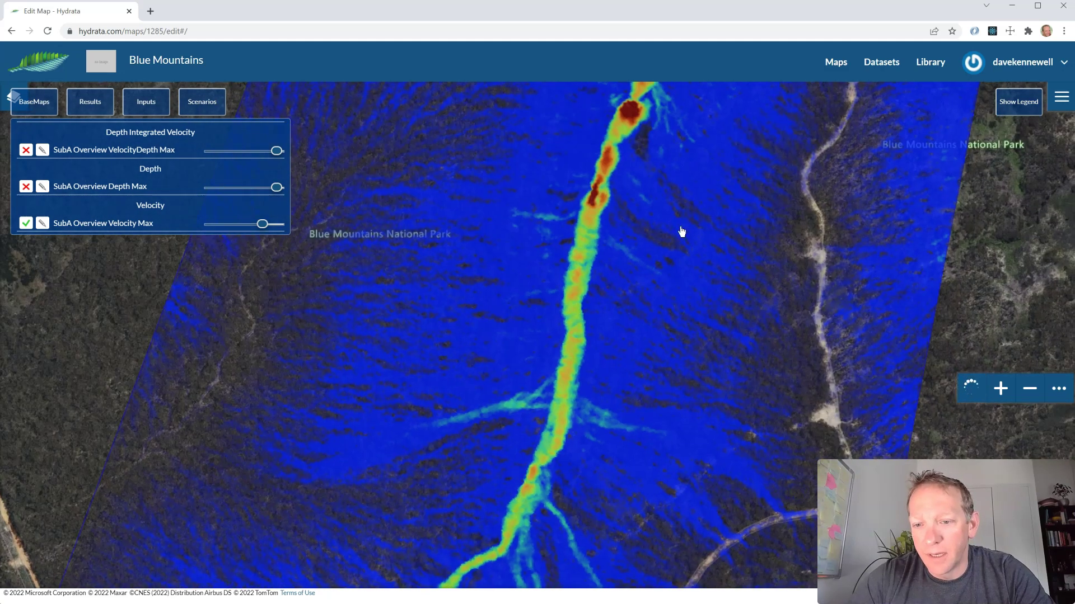
pyautogui.scroll(-1, 681, 231)
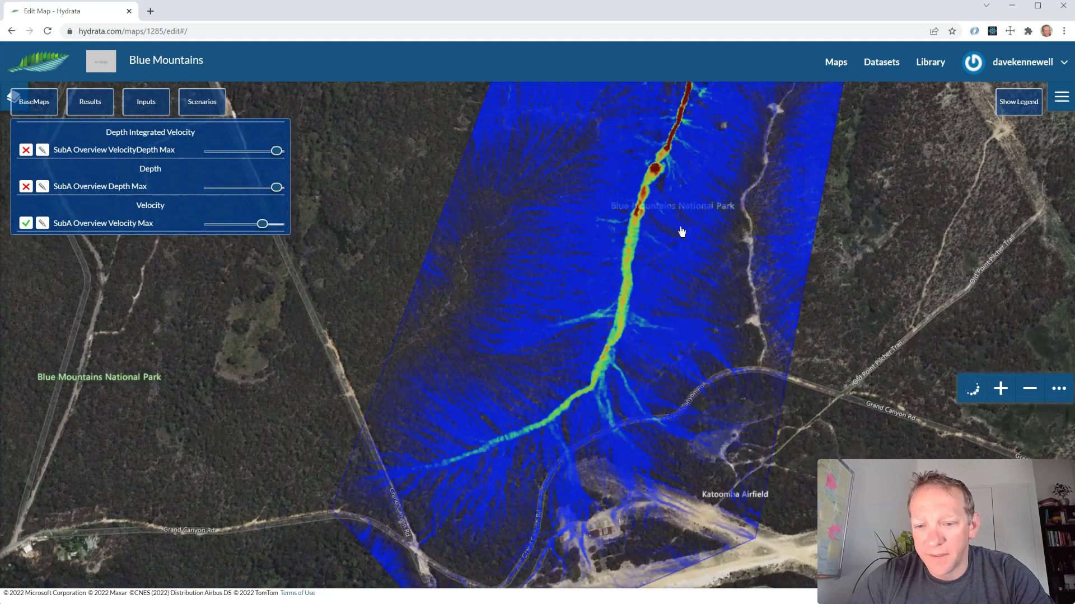
pyautogui.click(100, 108)
# Step: Add a new flood scenario named 'SubA Course'
pyautogui.click(203, 107)
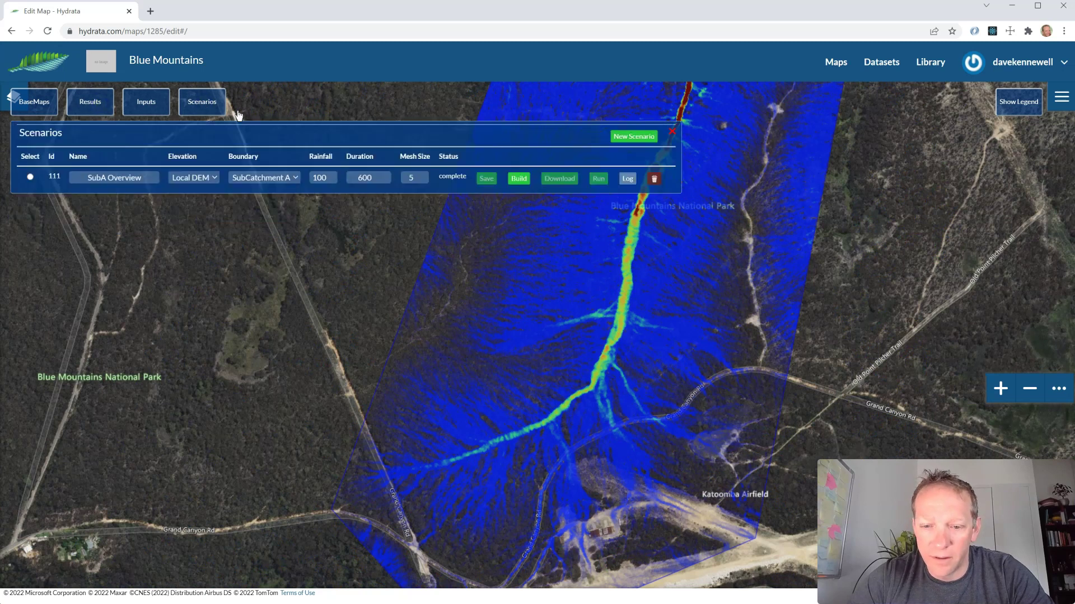
pyautogui.click(639, 141)
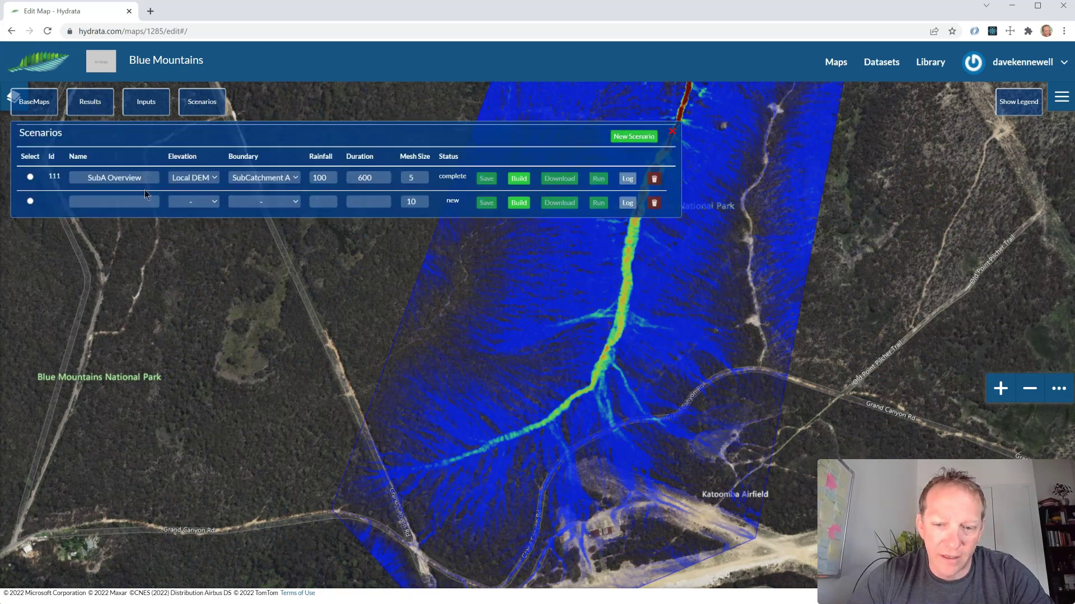
pyautogui.click(117, 199)
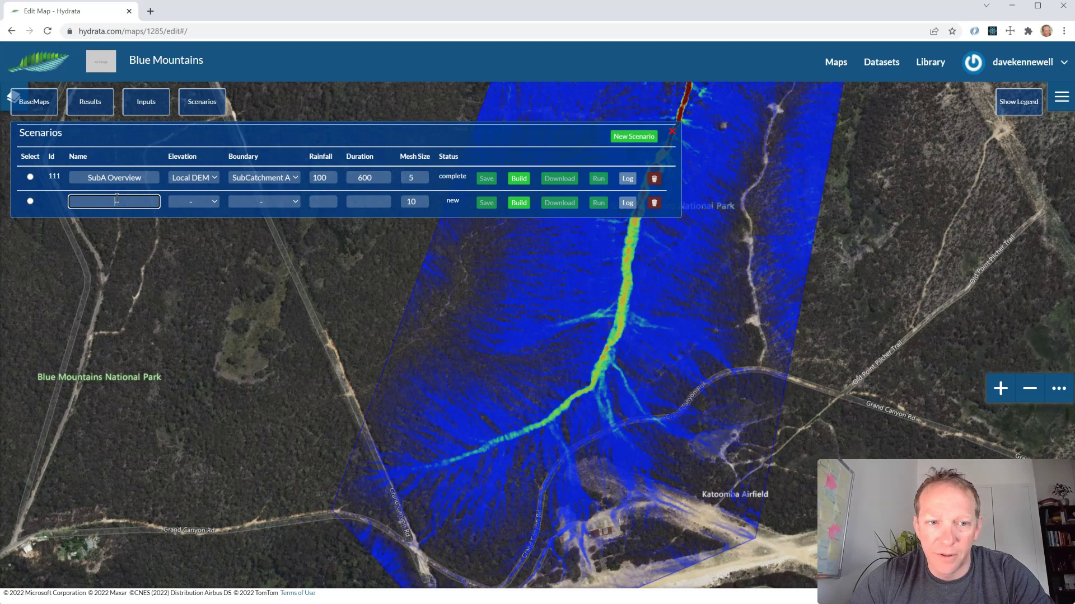
pyautogui.write('Sub')
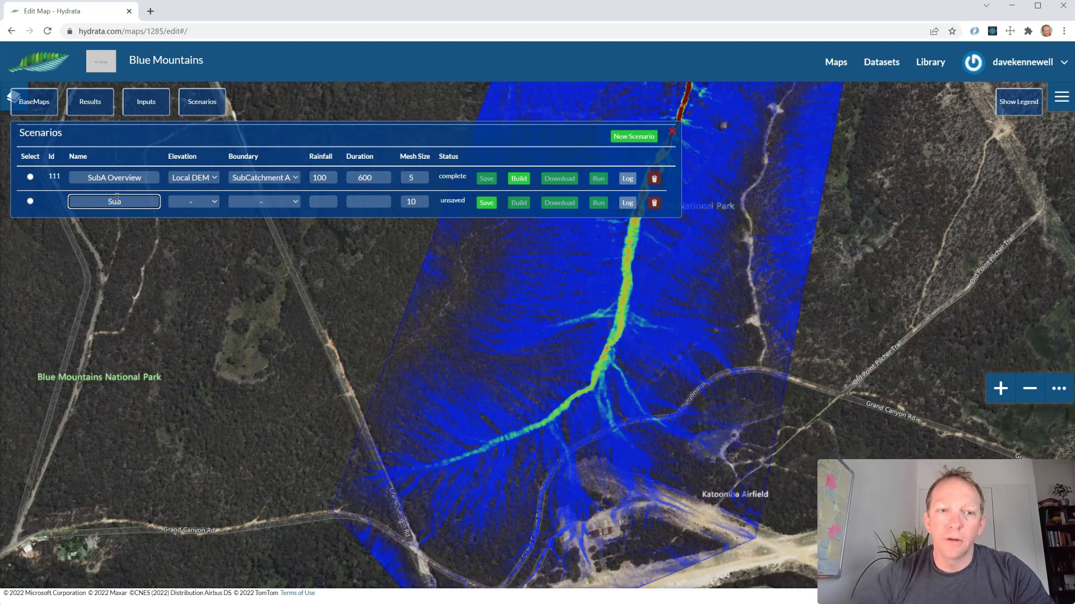
pyautogui.write('A Cou')
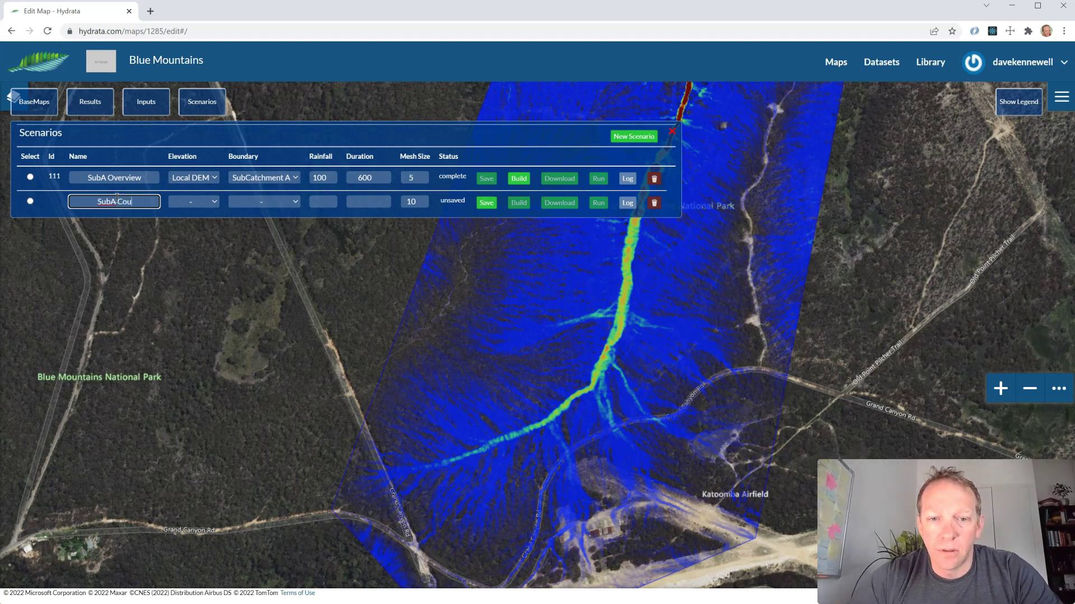
pyautogui.write('rse')
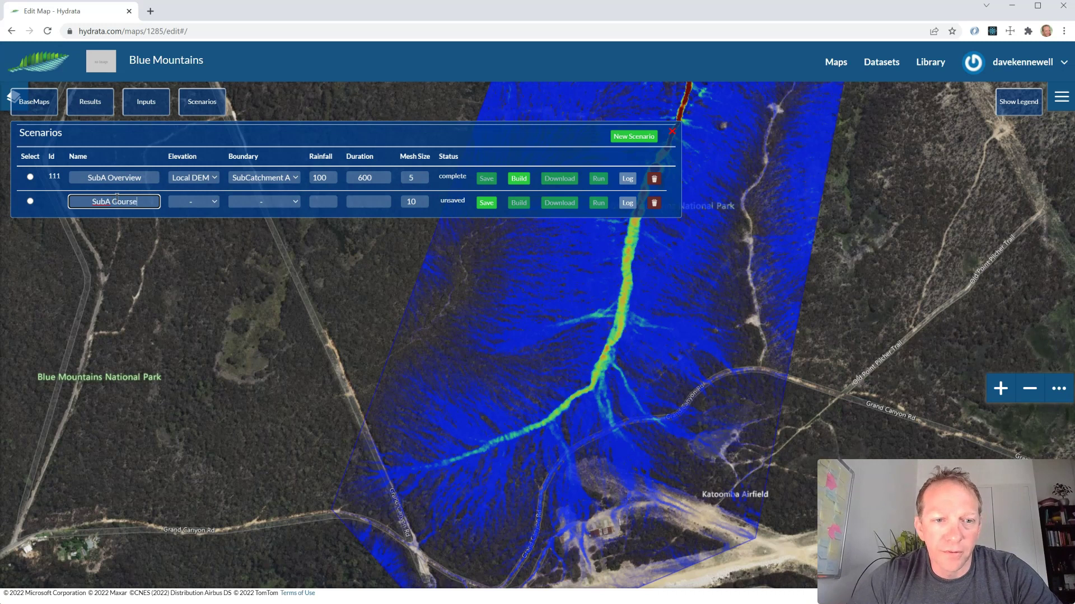
# Step: Give SubA Course Local DEM elevation, SubCatchment A boundary and a duration of 300
pyautogui.click(213, 202)
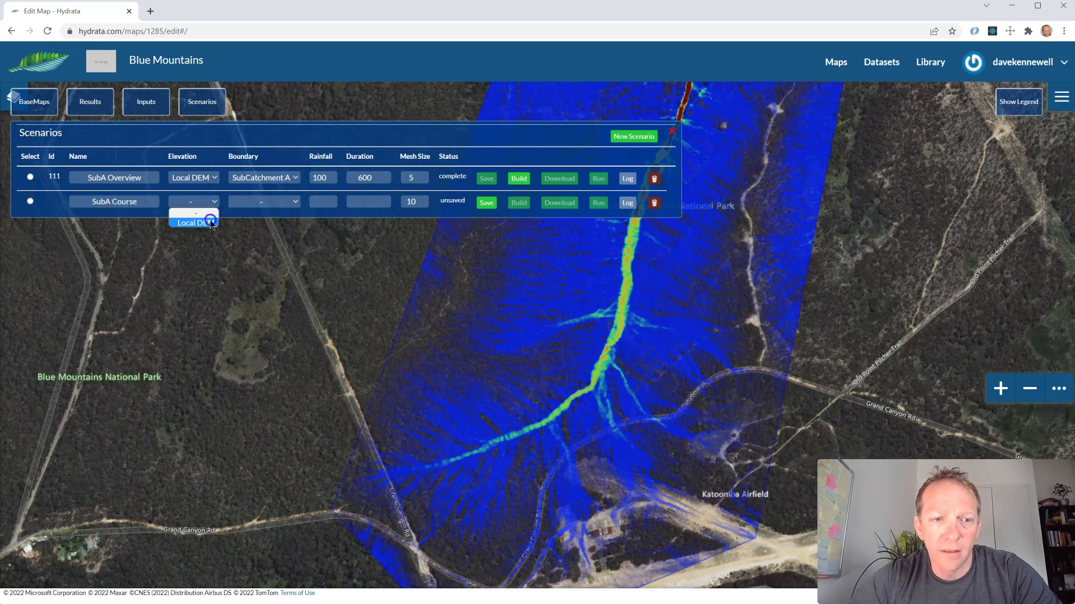
pyautogui.click(206, 221)
pyautogui.click(257, 203)
pyautogui.click(264, 222)
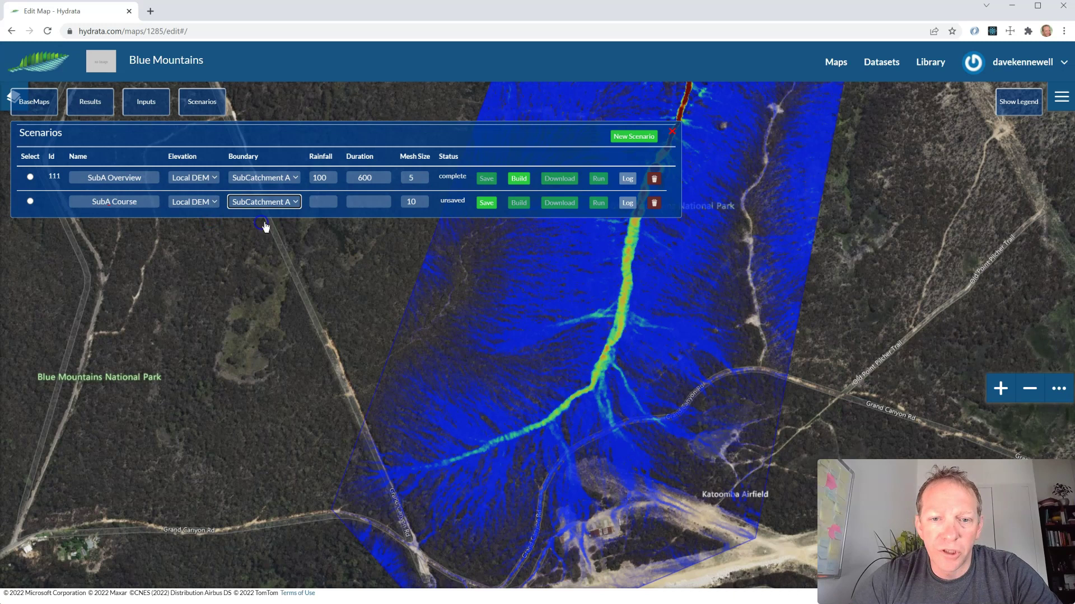
pyautogui.click(321, 200)
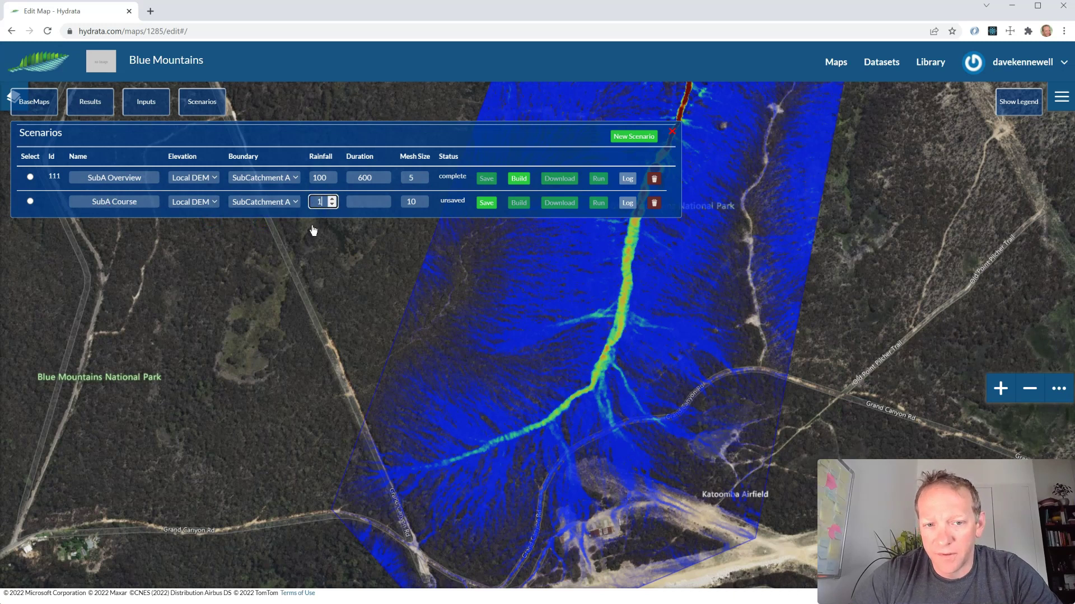
pyautogui.press('Tab')
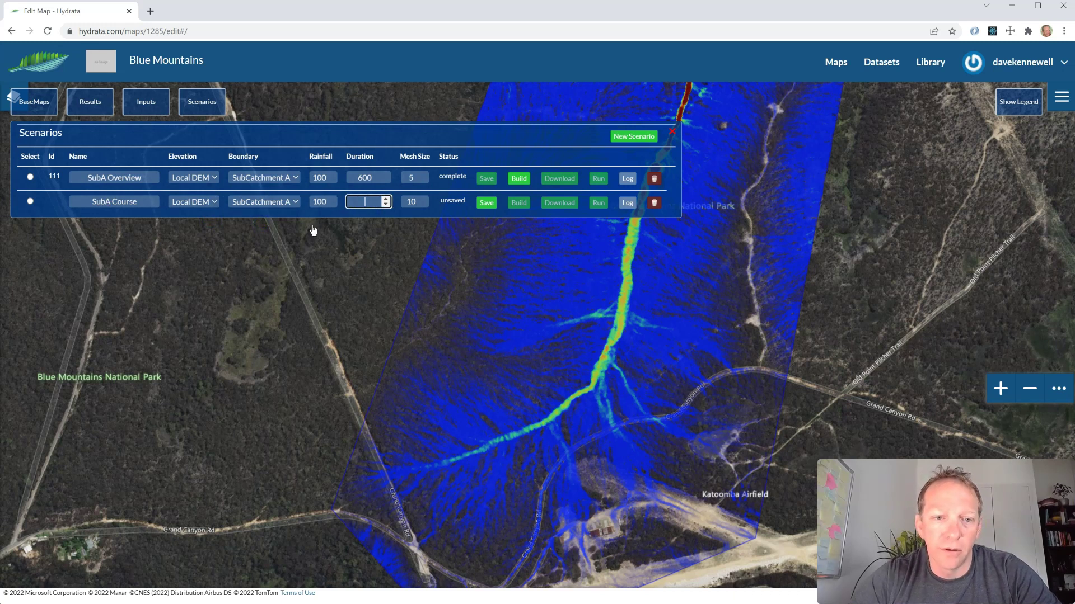
pyautogui.write('300')
pyautogui.press('Tab')
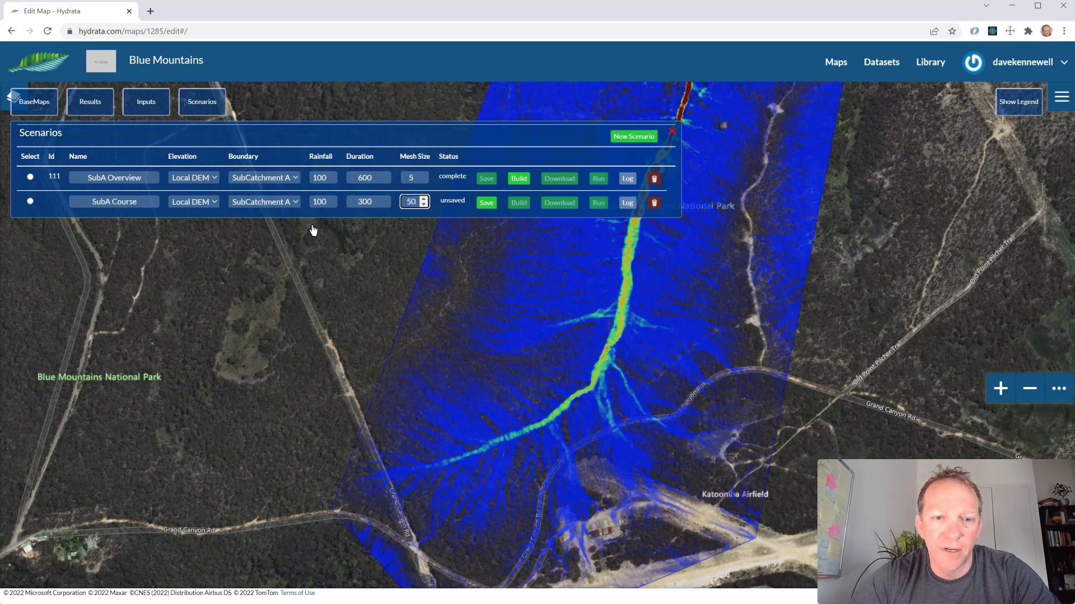
# Step: Save the SubA Course scenario as Id 112 and build it
pyautogui.click(487, 205)
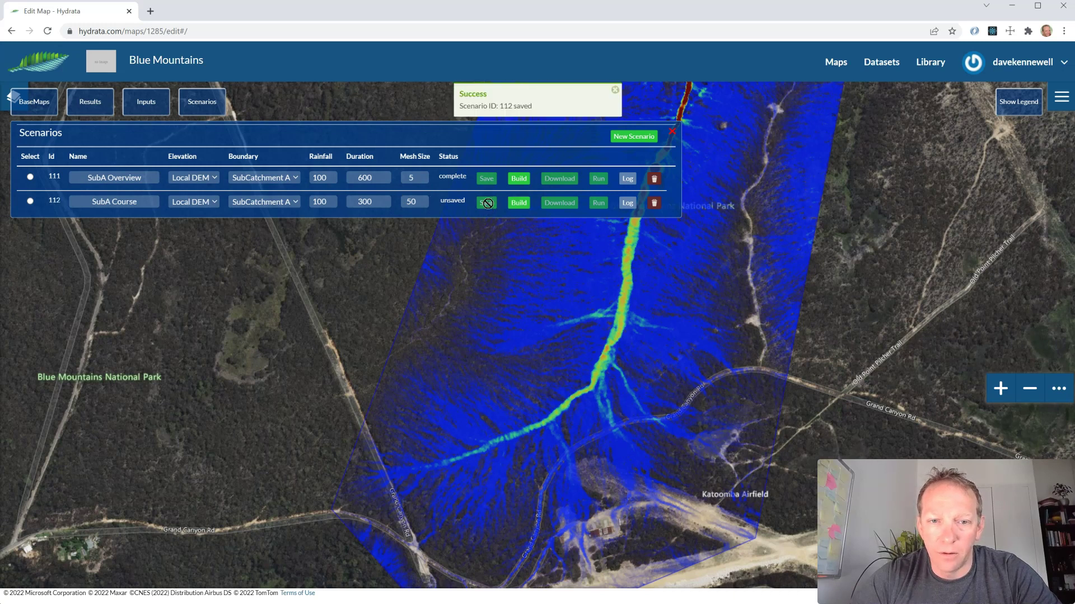
pyautogui.click(519, 203)
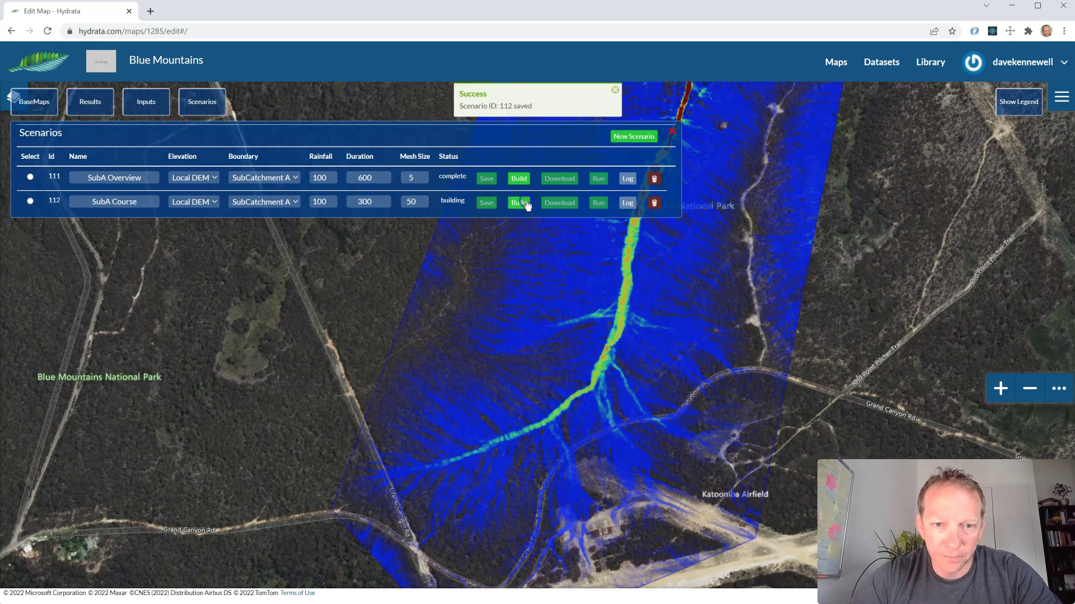
pyautogui.click(615, 90)
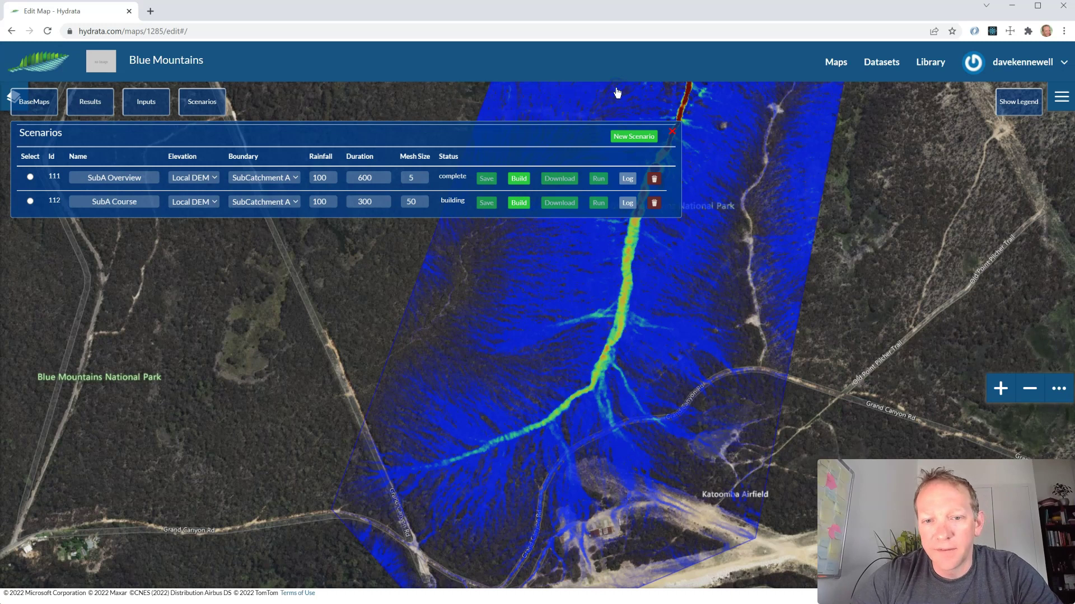
pyautogui.click(615, 90)
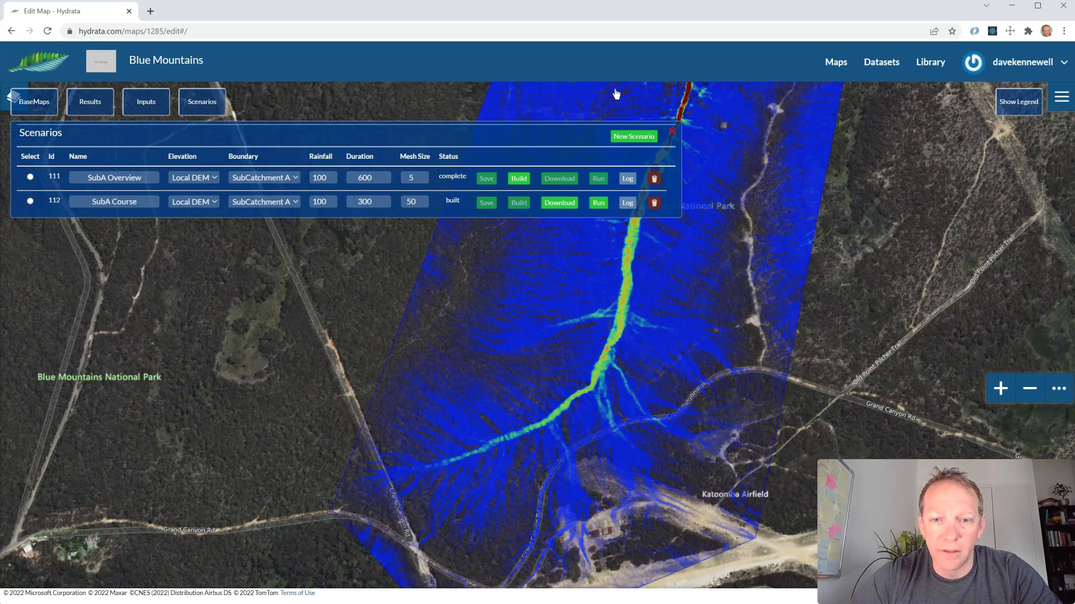
# Step: Download scenario 112's package as package_blue_mou_suba_course_219.zip into the include folder
pyautogui.rightClick(562, 203)
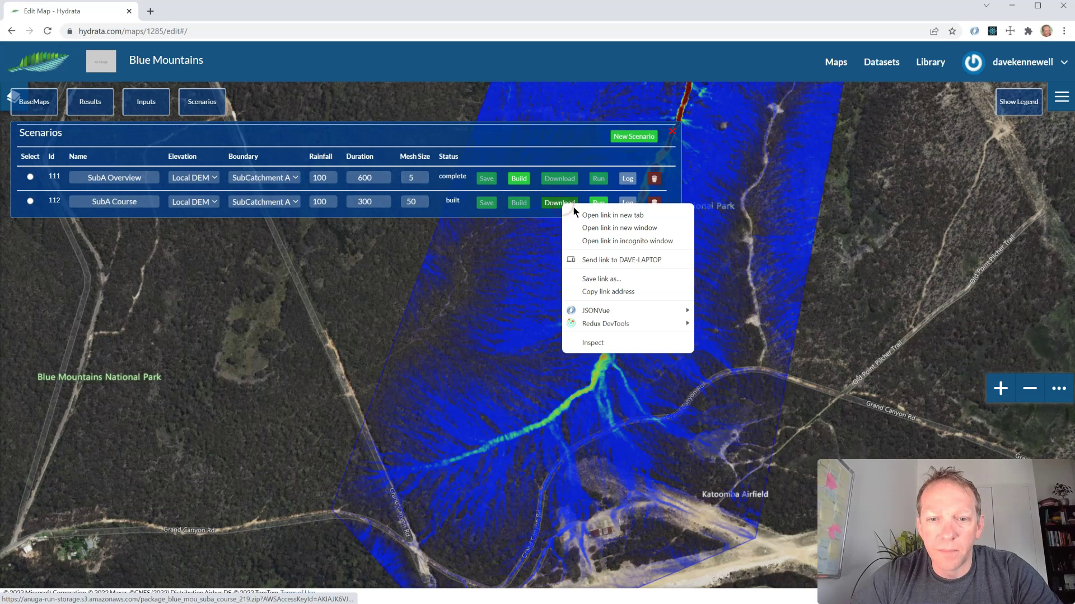
pyautogui.click(610, 279)
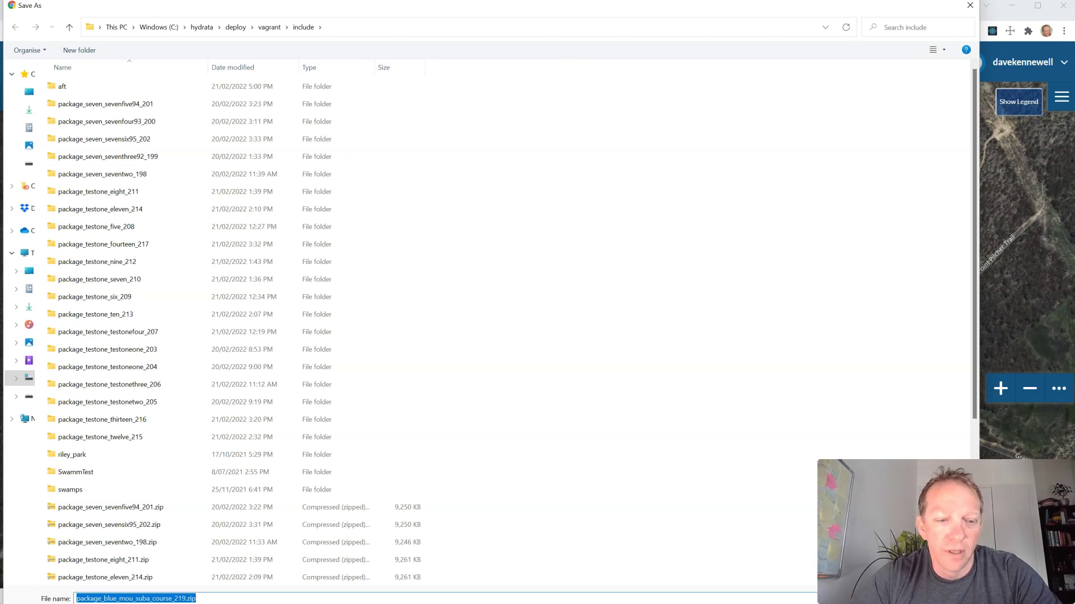
pyautogui.moveTo(787, 603); pyautogui.dragTo(787, 429)
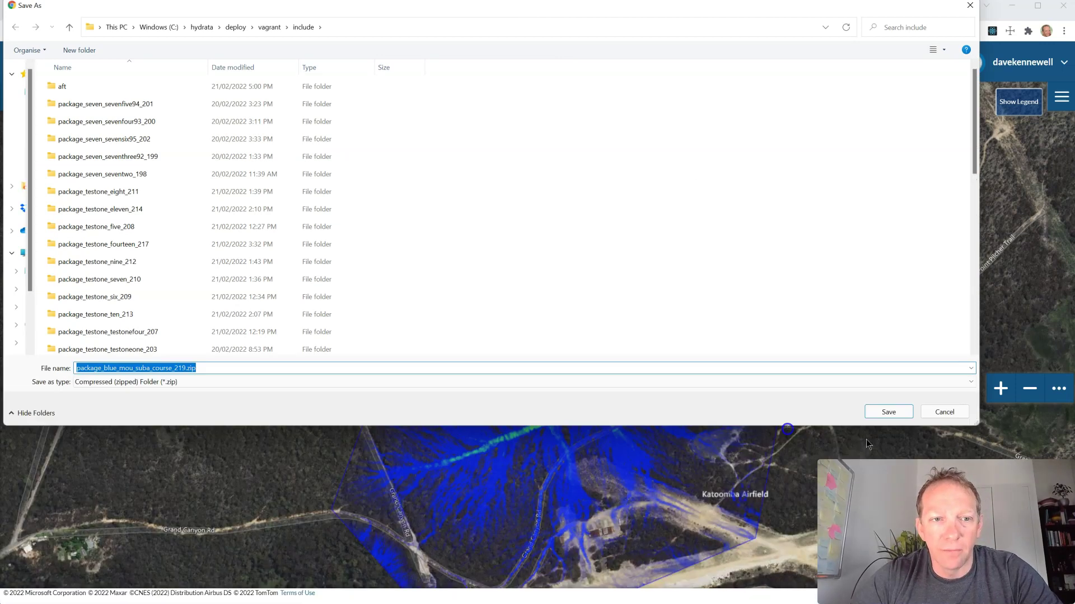
pyautogui.click(890, 420)
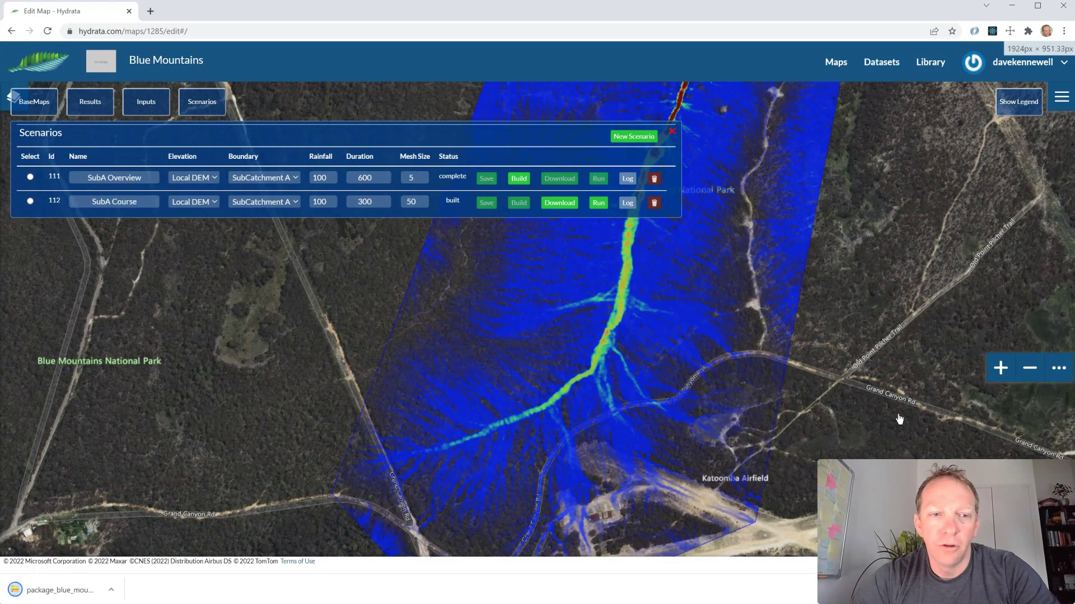
# Step: Open the downloaded zip and browse its code and inputs folders
pyautogui.click(121, 591)
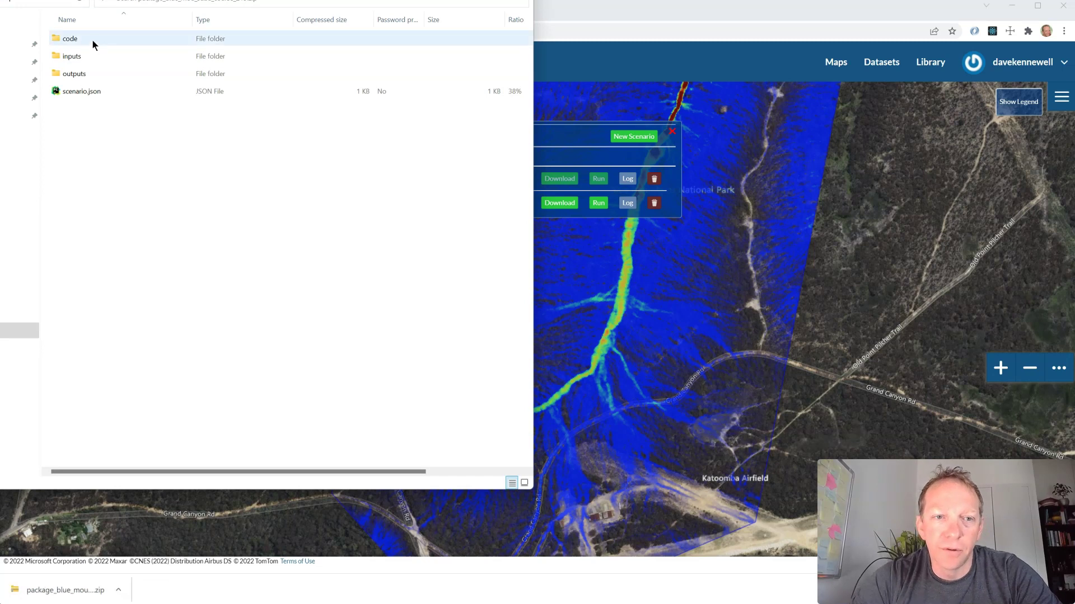
pyautogui.doubleClick(70, 38)
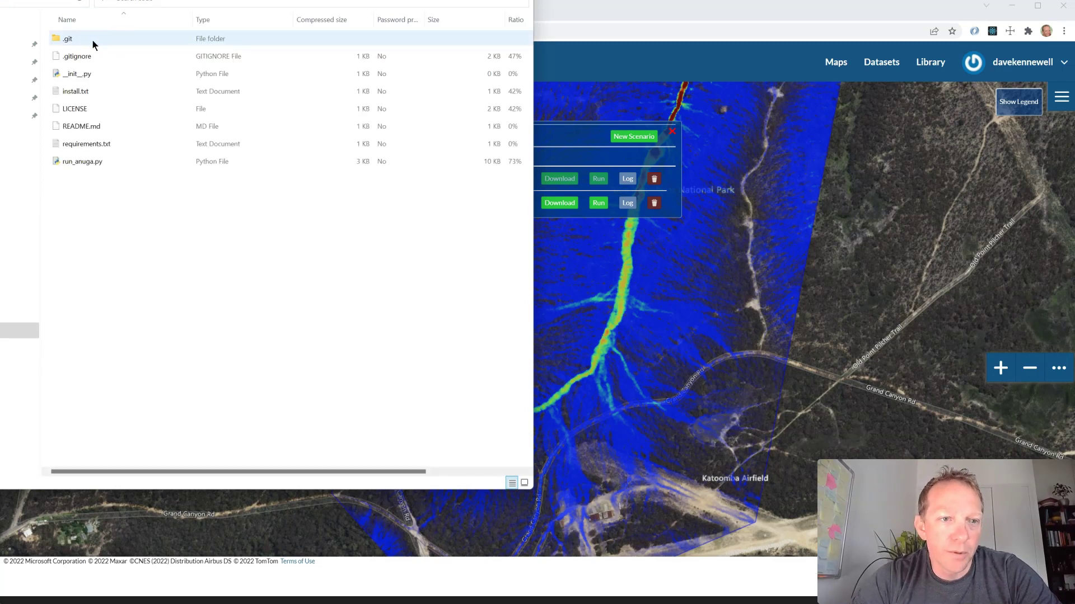
pyautogui.moveTo(280, 0); pyautogui.dragTo(339, 25)
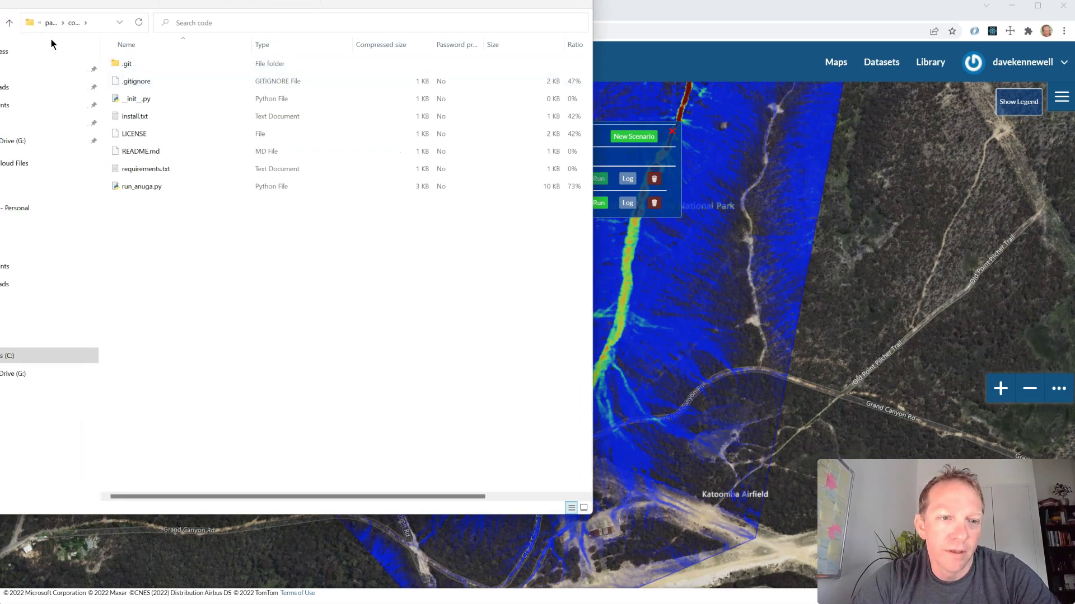
pyautogui.click(11, 23)
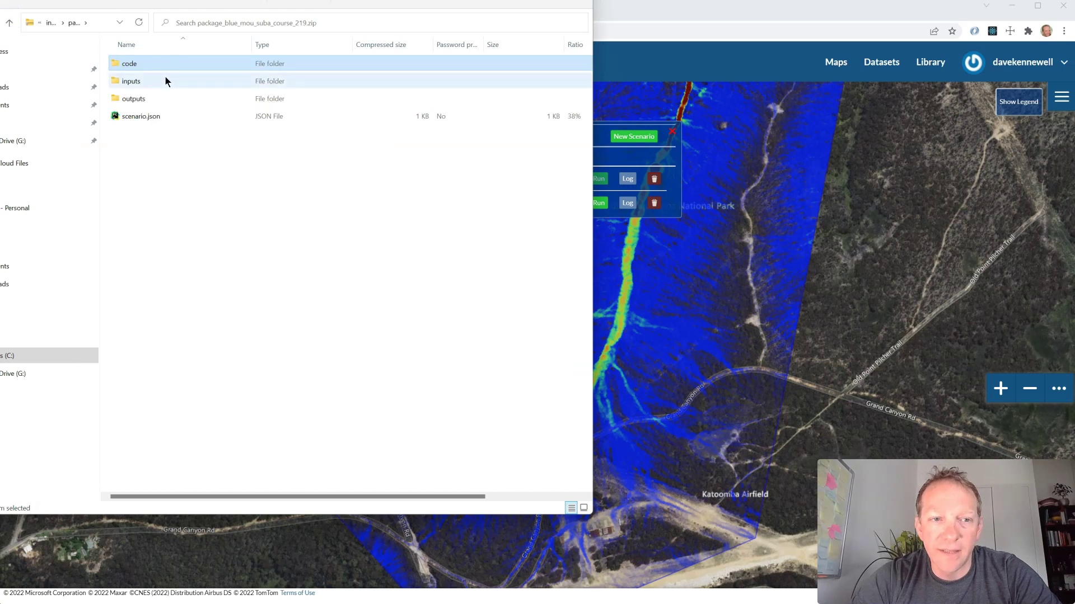
pyautogui.click(165, 76)
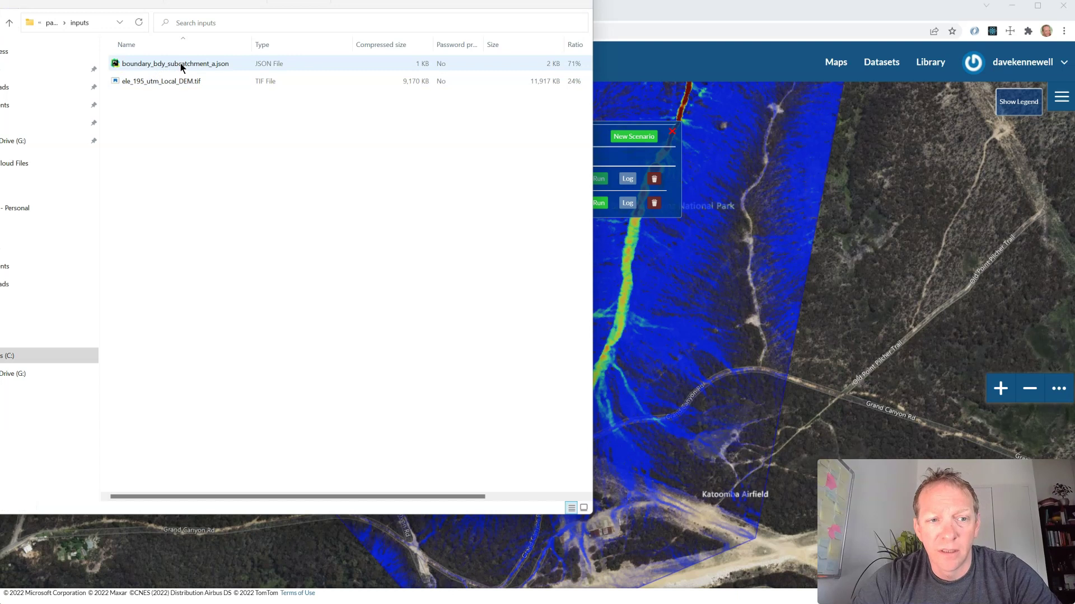
# Step: Inspect the boundary JSON and scenario.json files, then return to the Blue Mountains map
pyautogui.rightClick(181, 67)
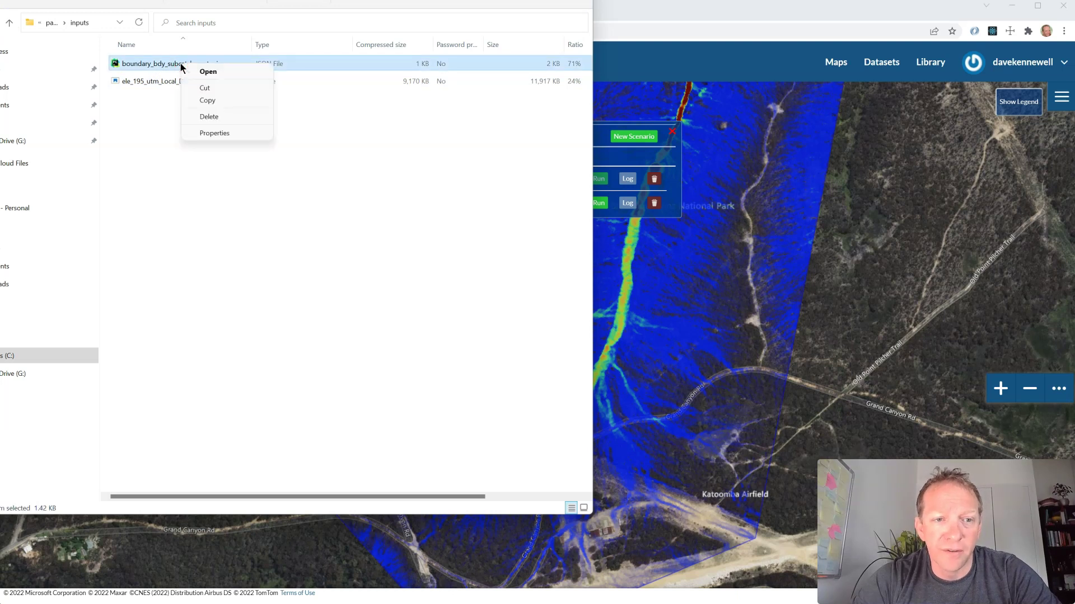
pyautogui.click(159, 94)
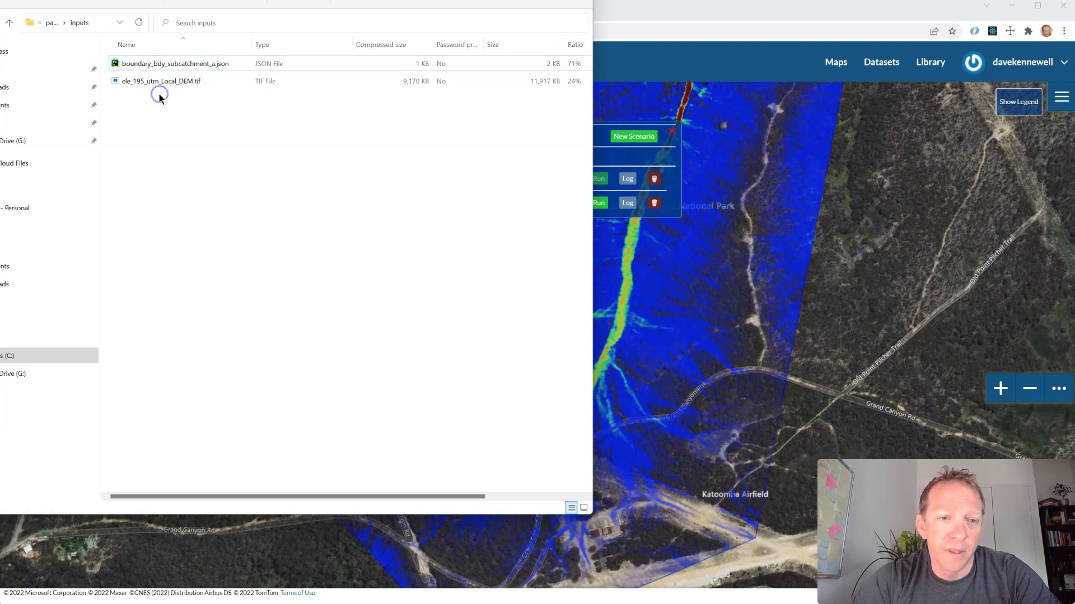
pyautogui.click(10, 23)
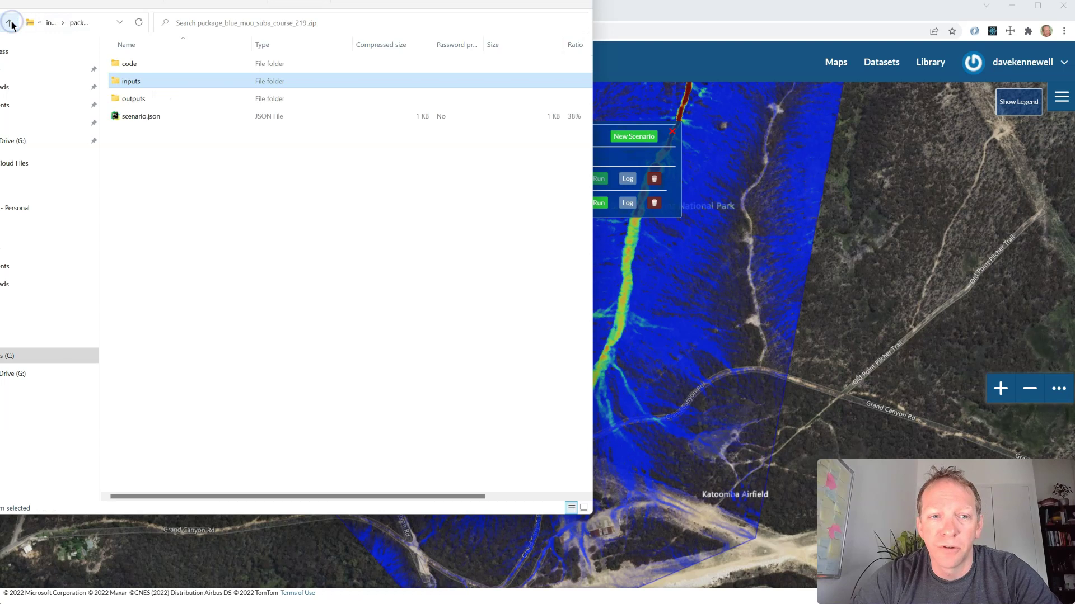
pyautogui.rightClick(156, 116)
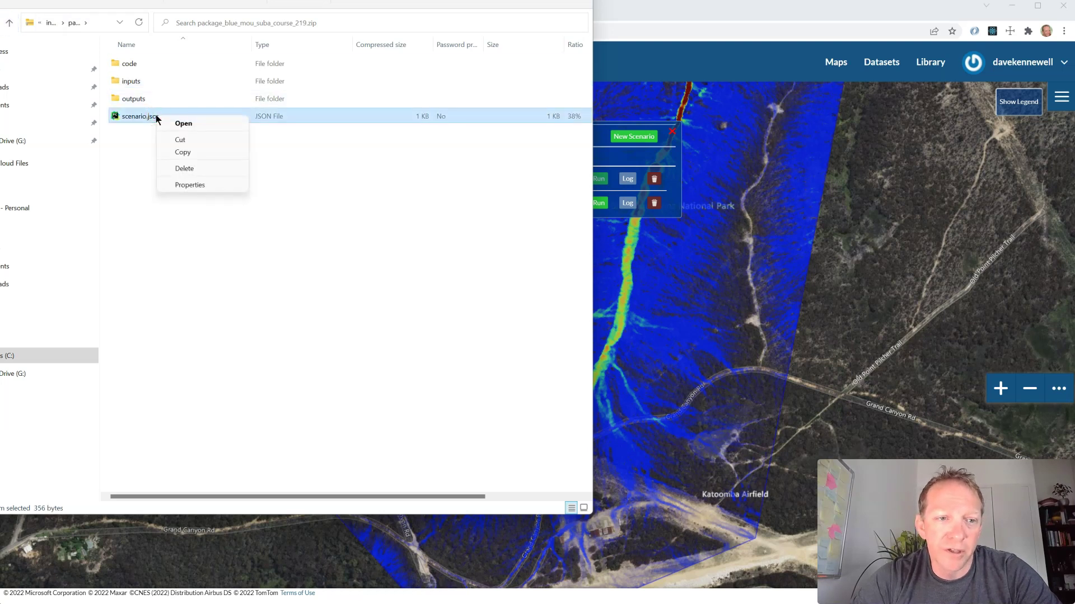
pyautogui.click(135, 137)
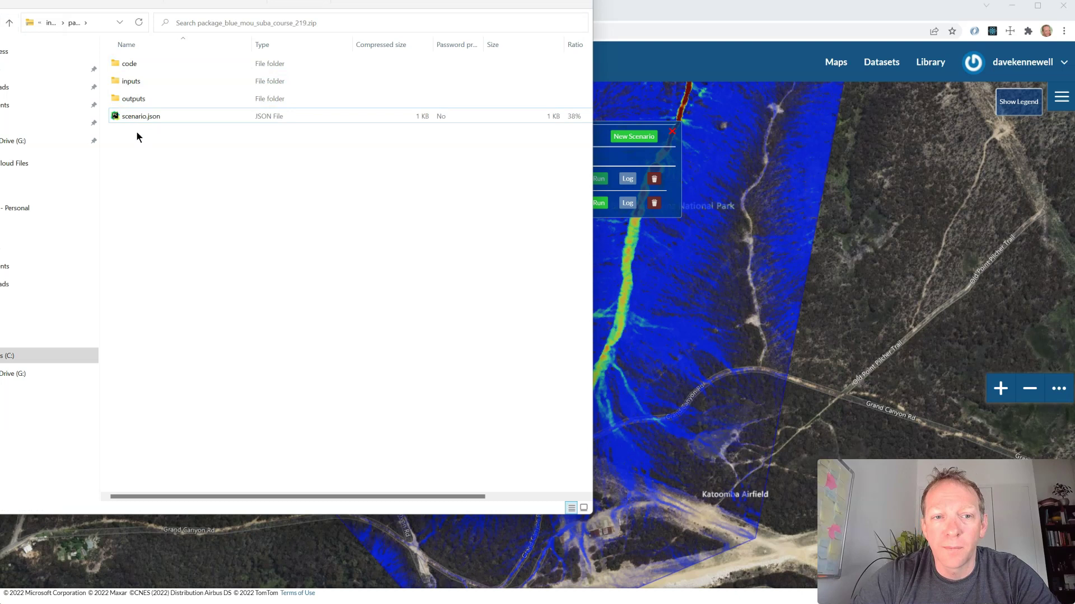
pyautogui.click(142, 119)
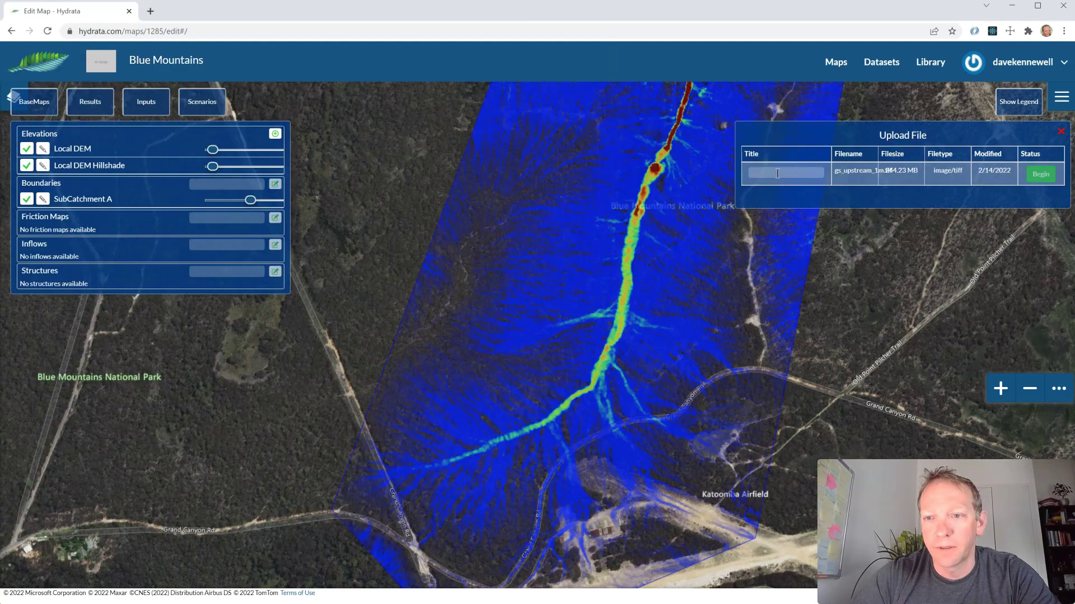
pyautogui.click(777, 174)
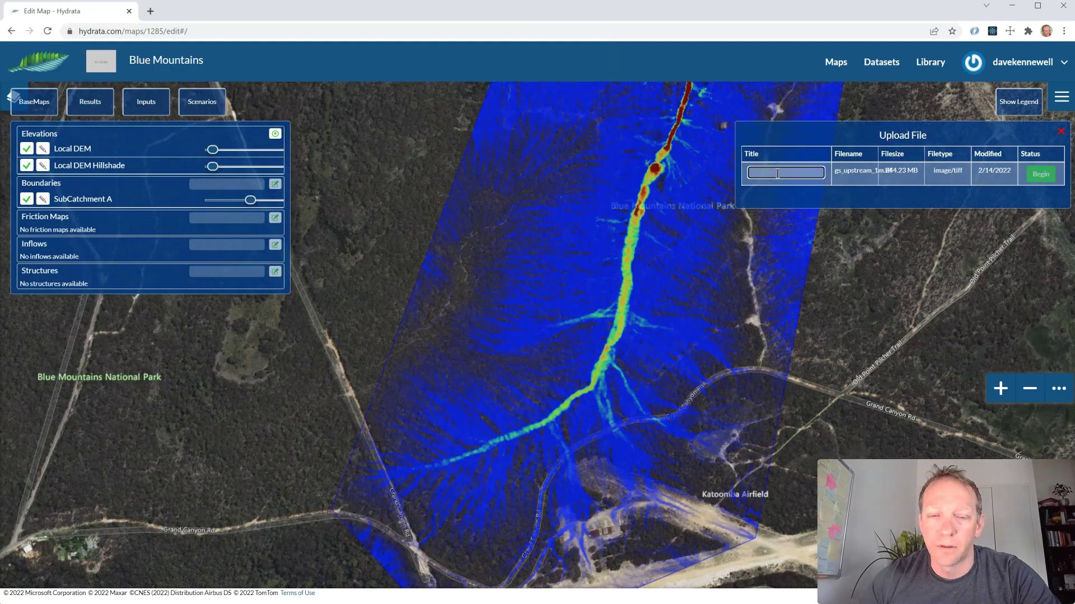